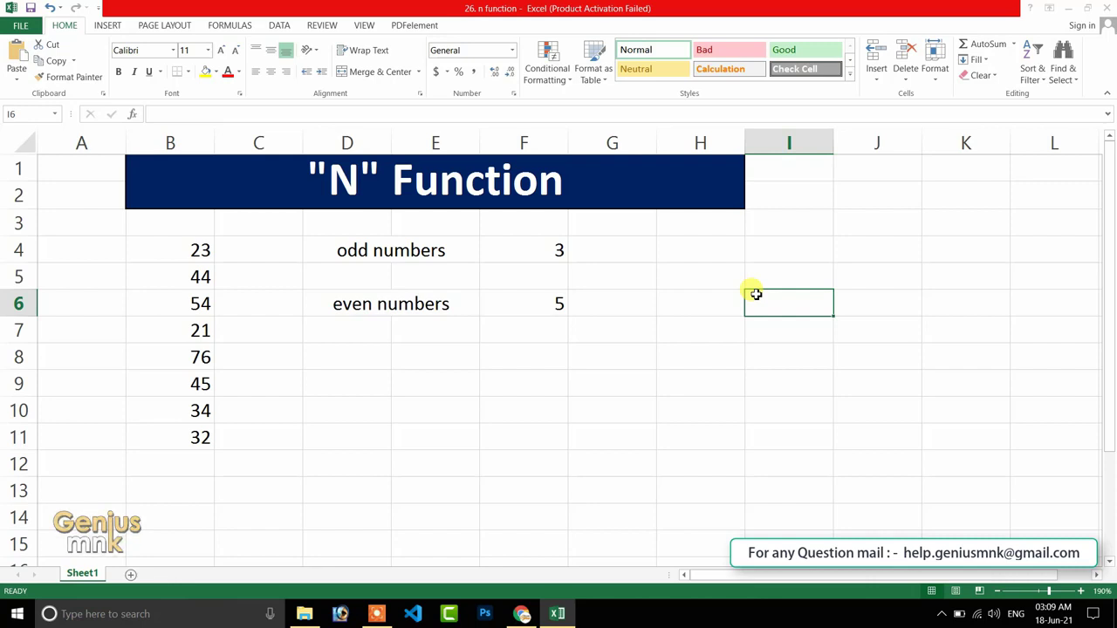
# Enter a small reference table with TRUE and 1 in I5:J5 and FALSE and 0 in I6:J6.
pyautogui.moveTo(320, 244); pyautogui.dragTo(538, 326)
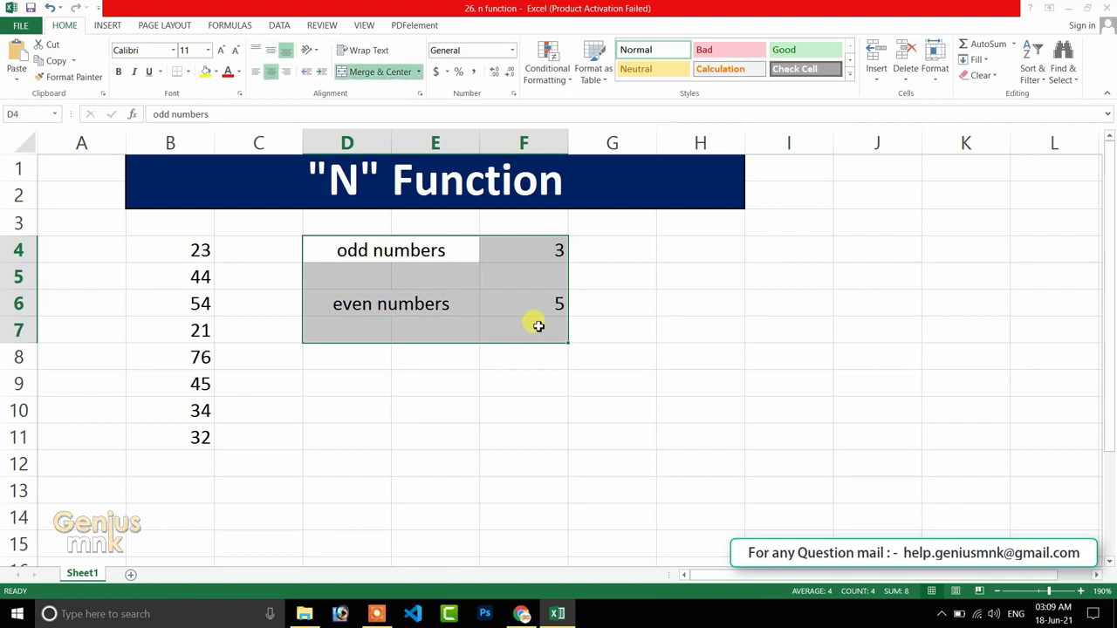
pyautogui.click(827, 266)
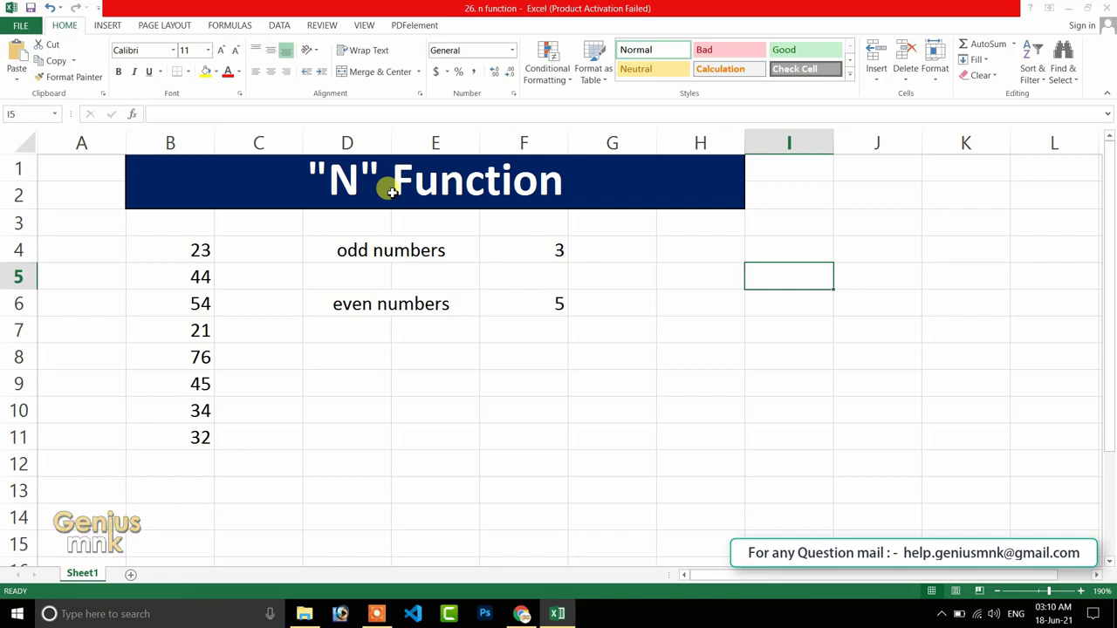
pyautogui.write('true')
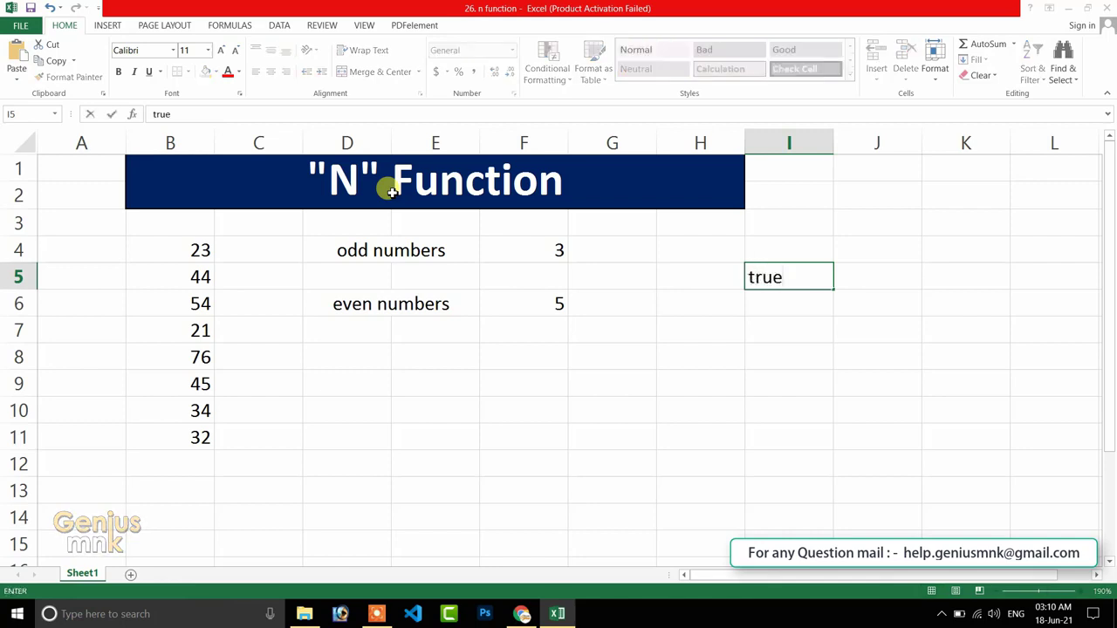
pyautogui.press('Tab')
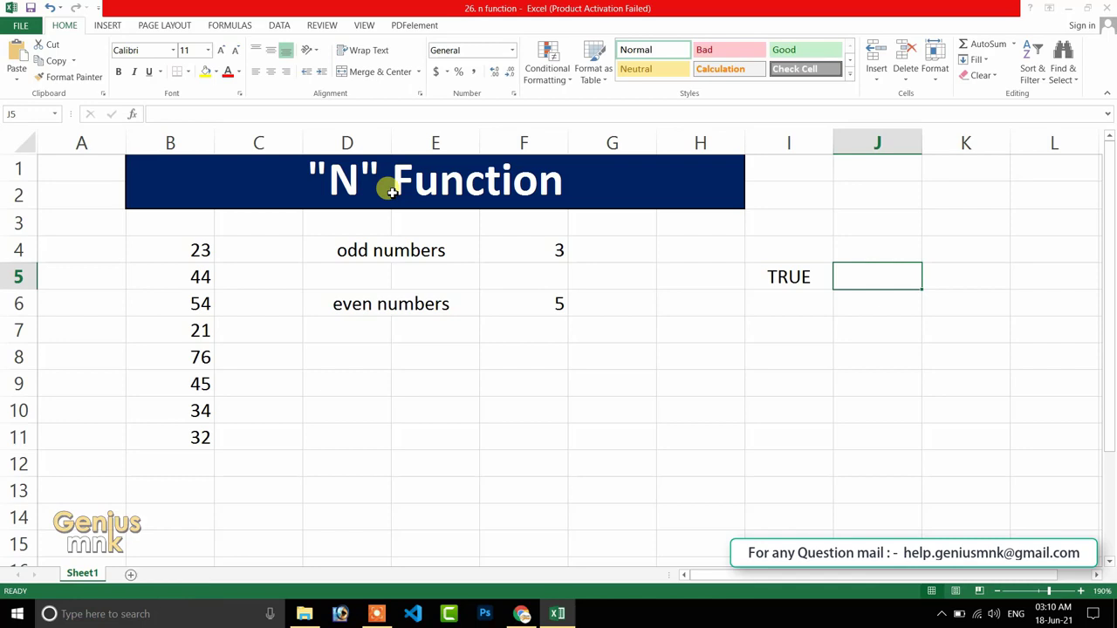
pyautogui.write('1')
pyautogui.press('Return')
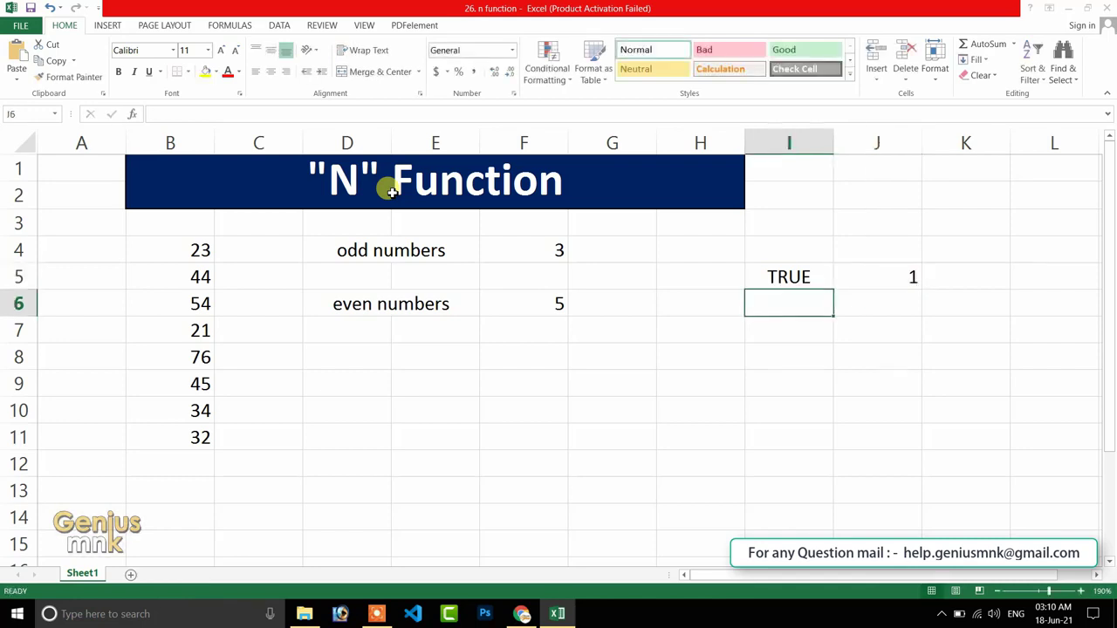
pyautogui.write('false')
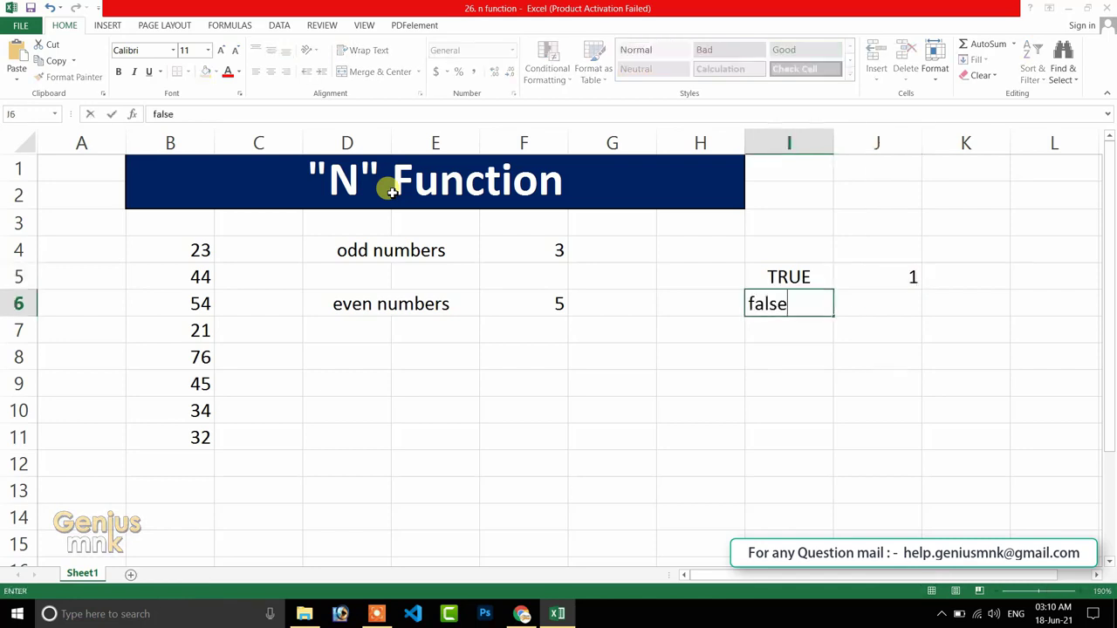
pyautogui.press('Tab')
pyautogui.write('0')
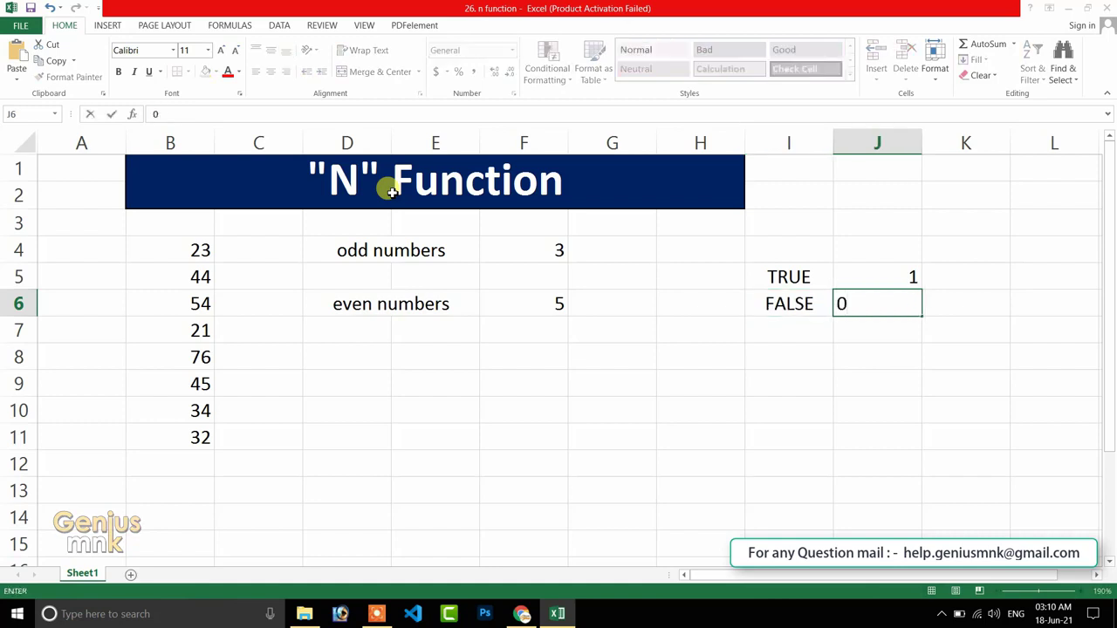
pyautogui.press('Return')
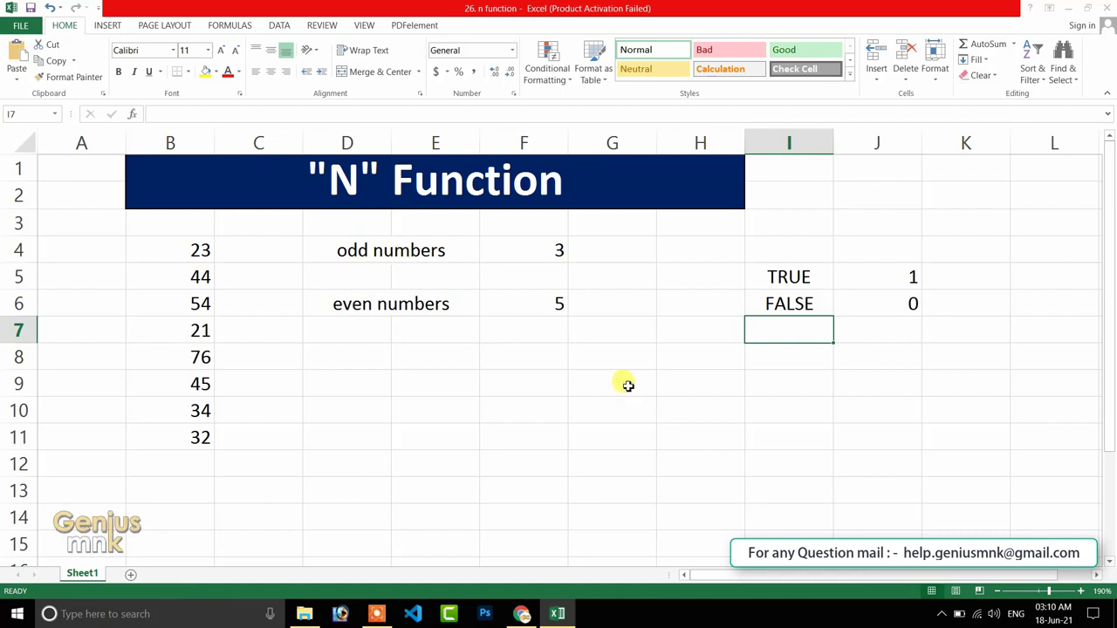
# Start an IF formula in cell G9.
pyautogui.click(616, 373)
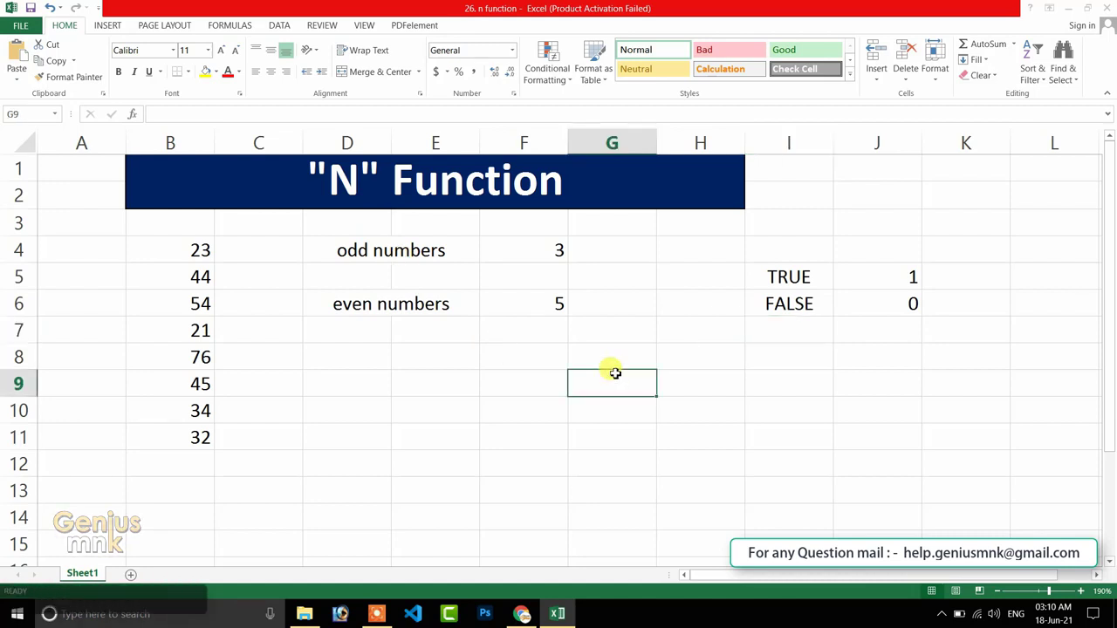
pyautogui.write('=if')
pyautogui.press('Tab')
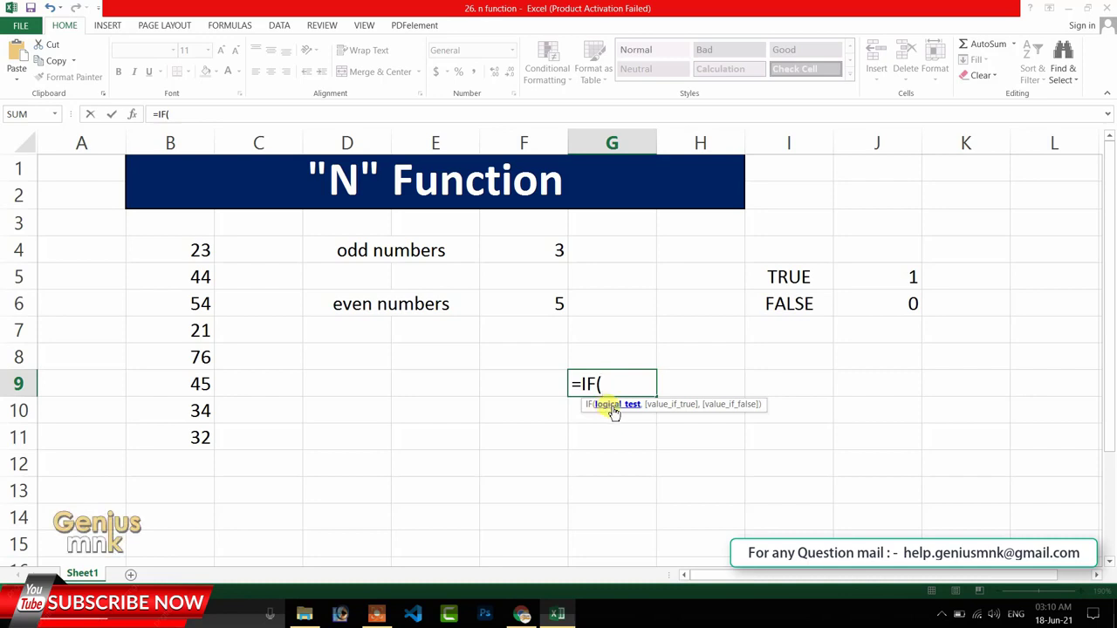
pyautogui.write('"')
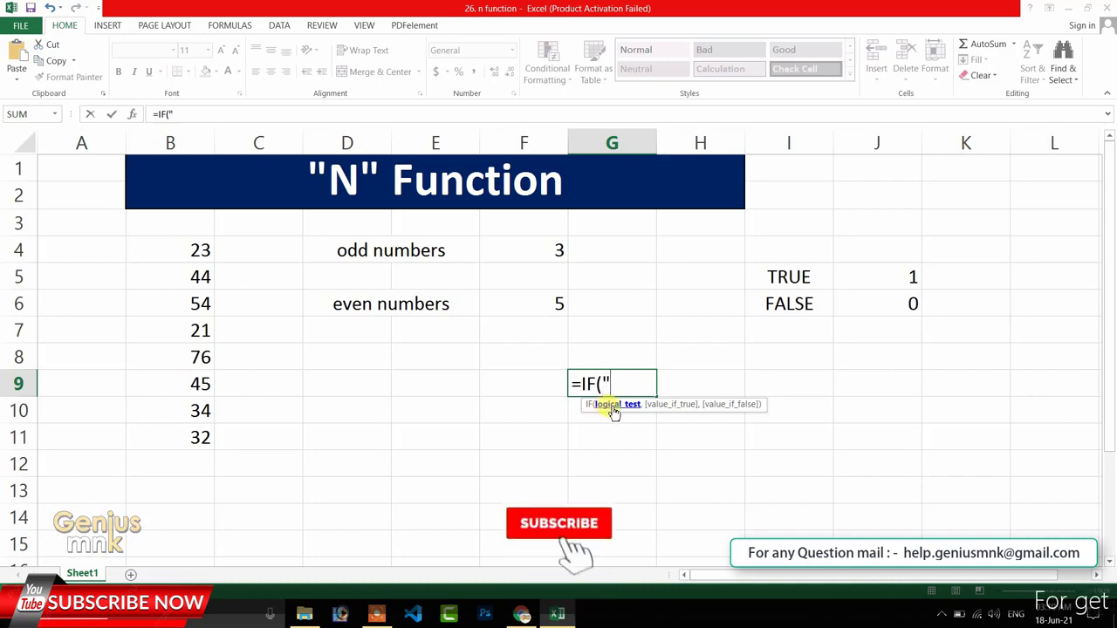
pyautogui.write('10')
pyautogui.press('BackSpace')
pyautogui.press('BackSpace')
pyautogui.press('BackSpace')
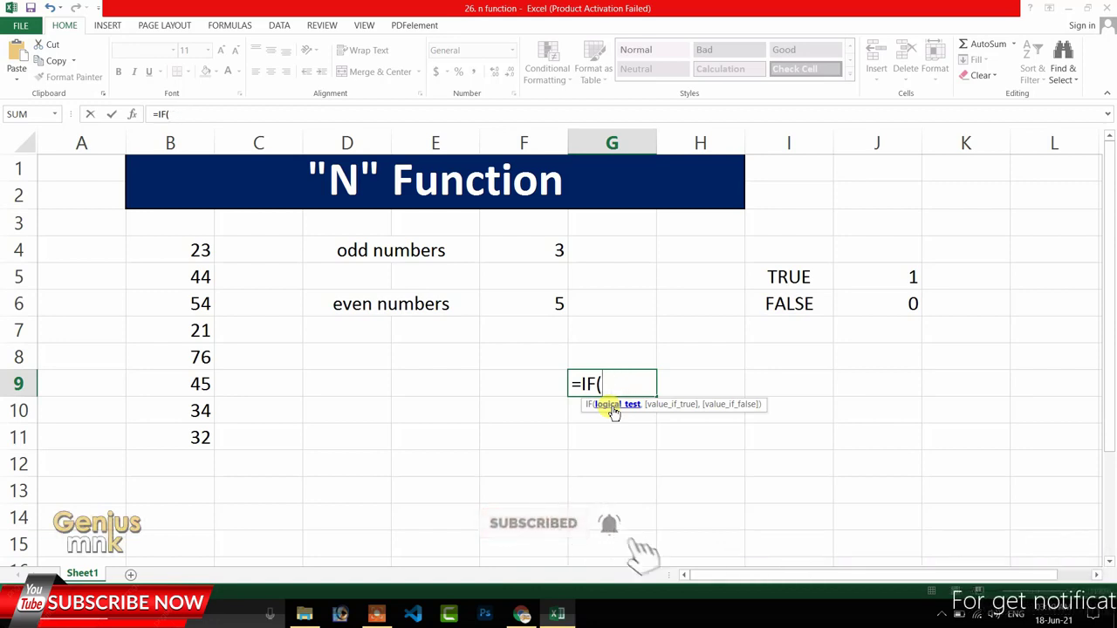
# Complete the IF formula in G9 with the test 10>9, returning "true" if met and "false" otherwise, accepting the proposed correction.
pyautogui.write('10>')
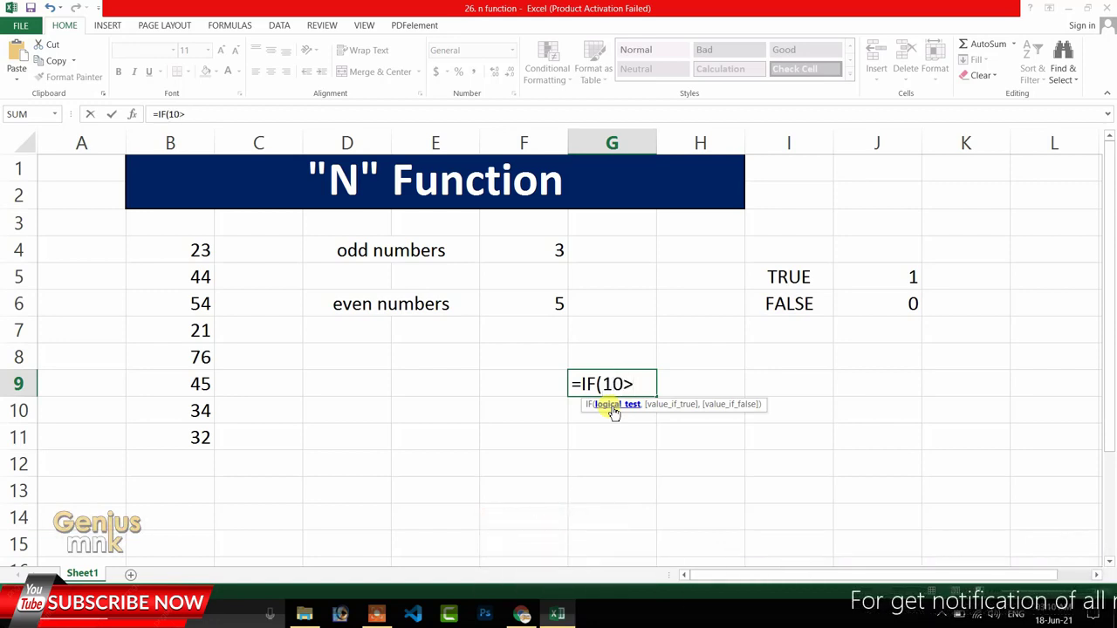
pyautogui.write('9,')
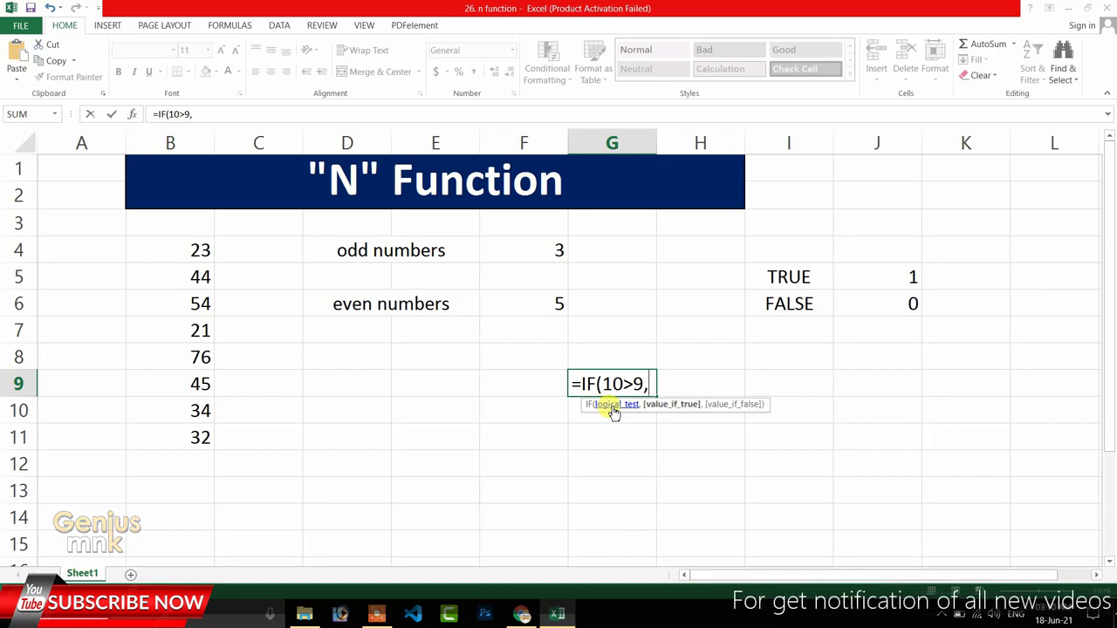
pyautogui.write('"tru')
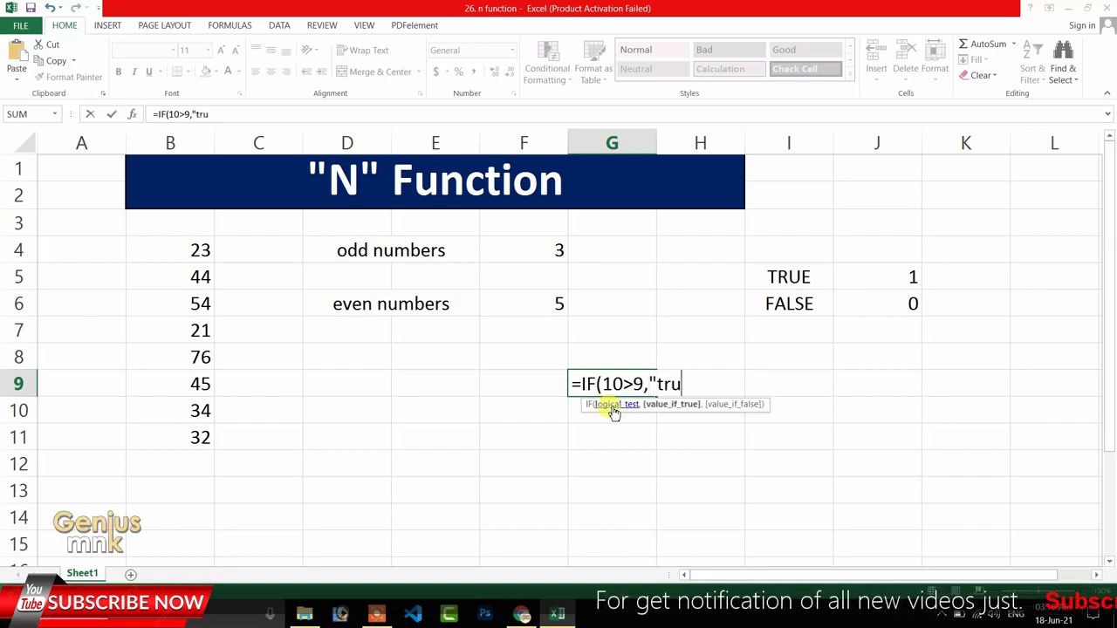
pyautogui.write('e",')
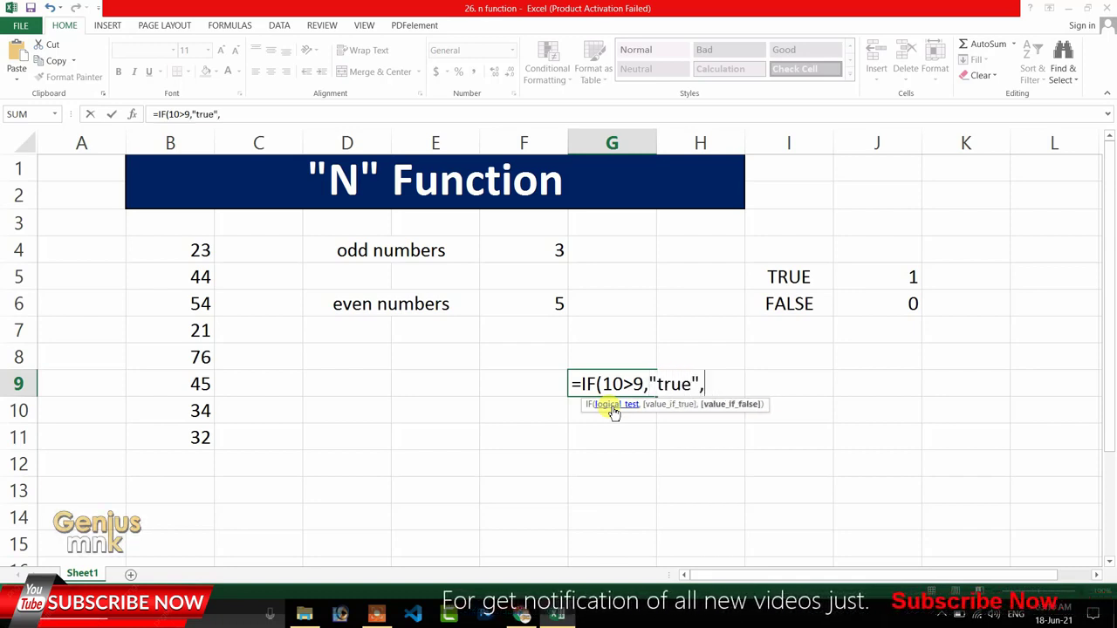
pyautogui.write('fa')
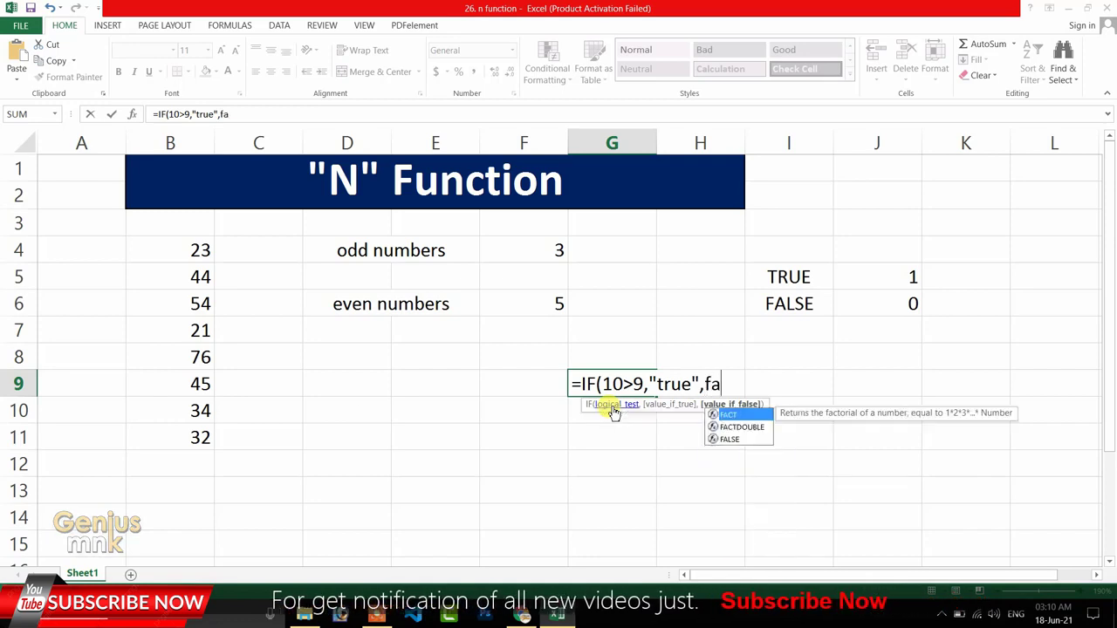
pyautogui.write('lse")')
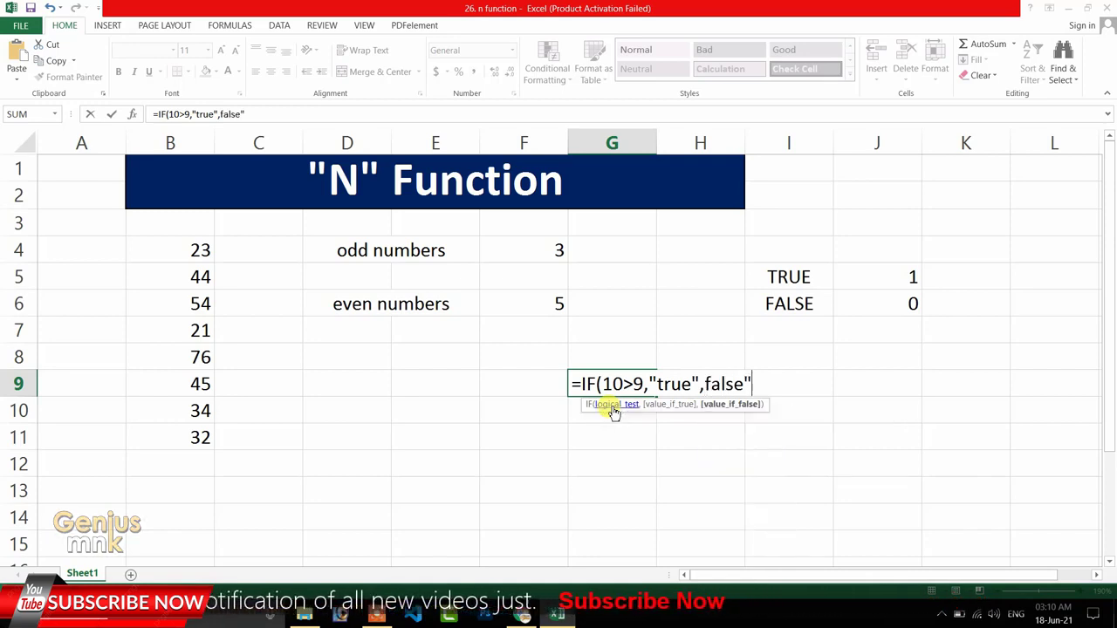
pyautogui.press('Return')
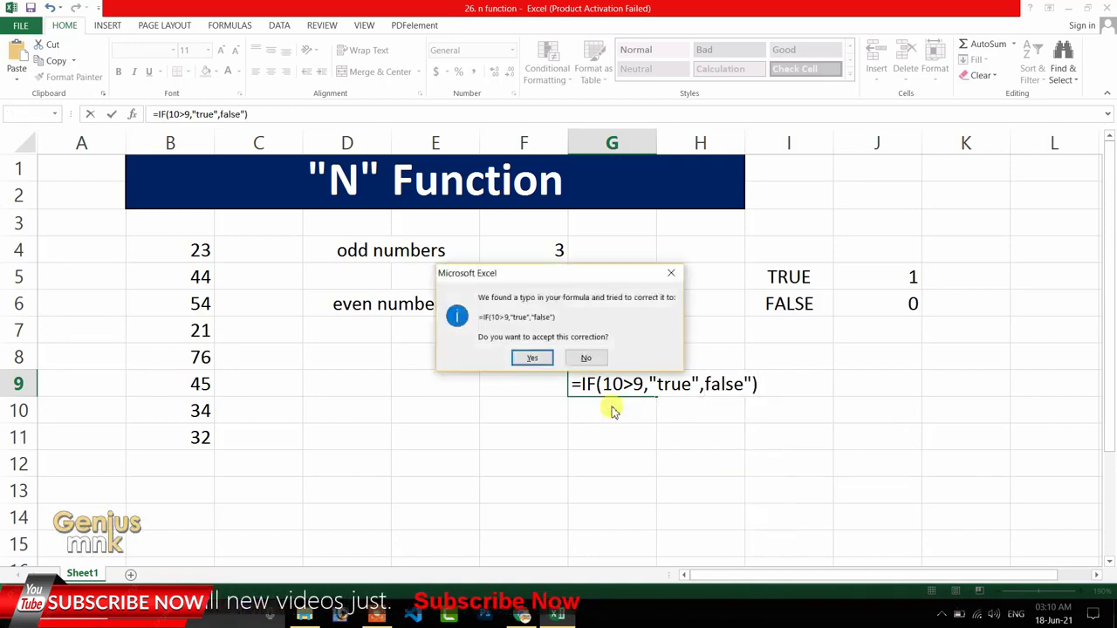
pyautogui.press('Return')
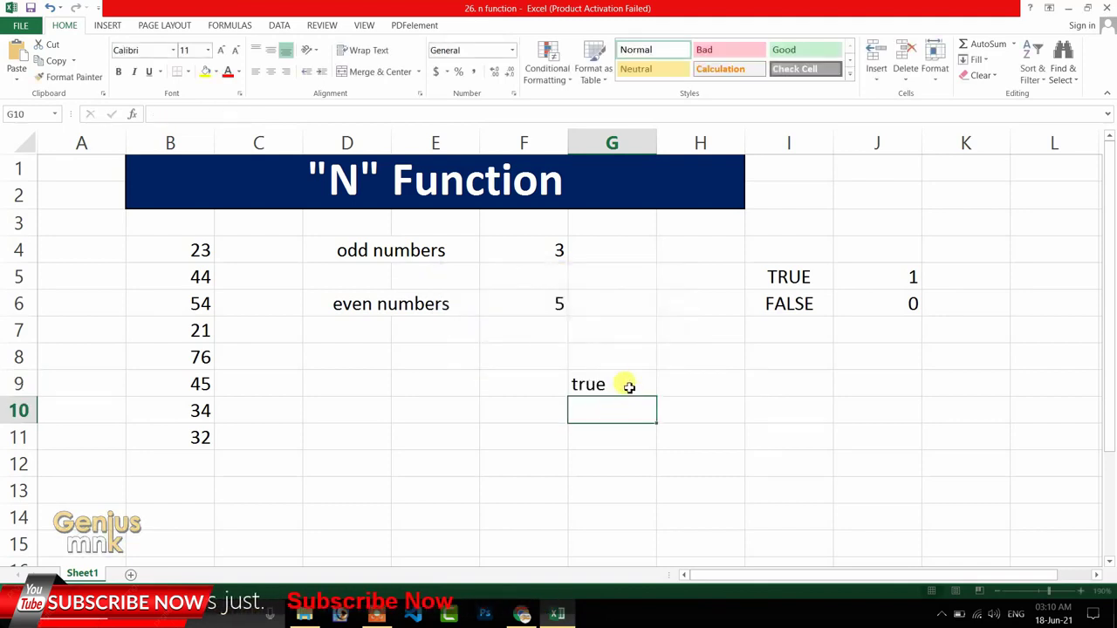
# Change the logical test of the IF formula in G9 to 8>9.
pyautogui.click(623, 384)
pyautogui.doubleClick(624, 384)
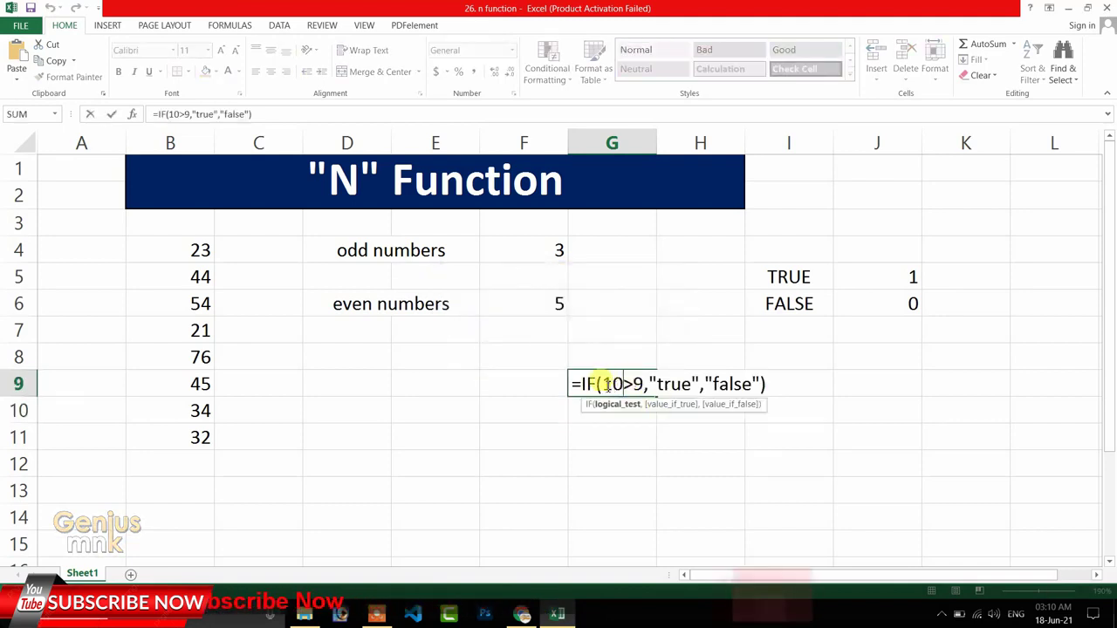
pyautogui.moveTo(604, 384); pyautogui.dragTo(645, 380)
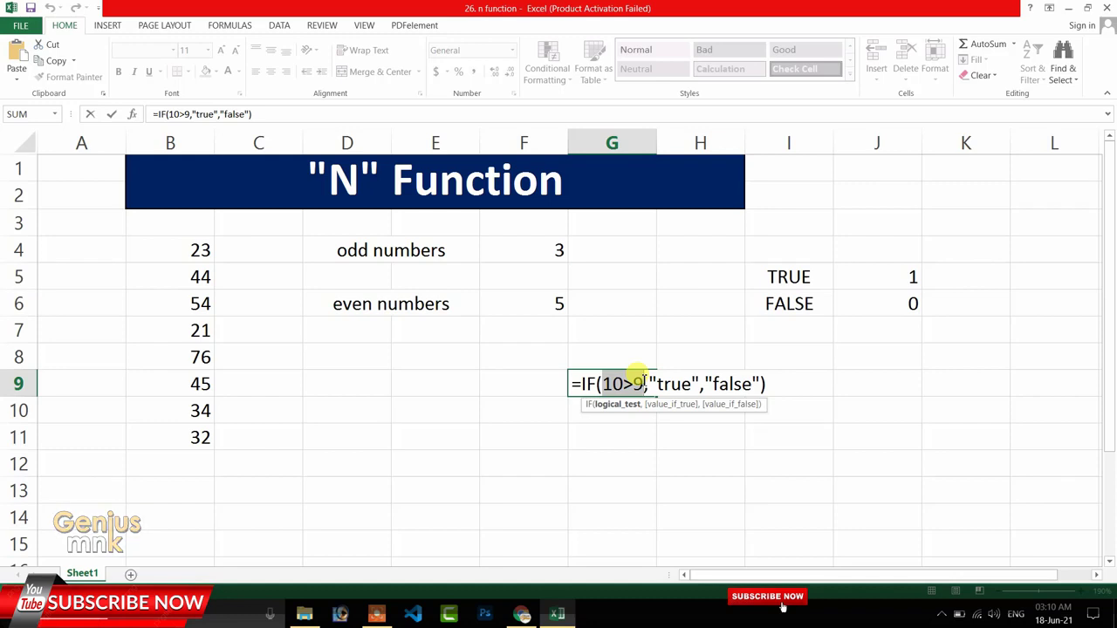
pyautogui.click(622, 384)
pyautogui.press('BackSpace')
pyautogui.press('BackSpace')
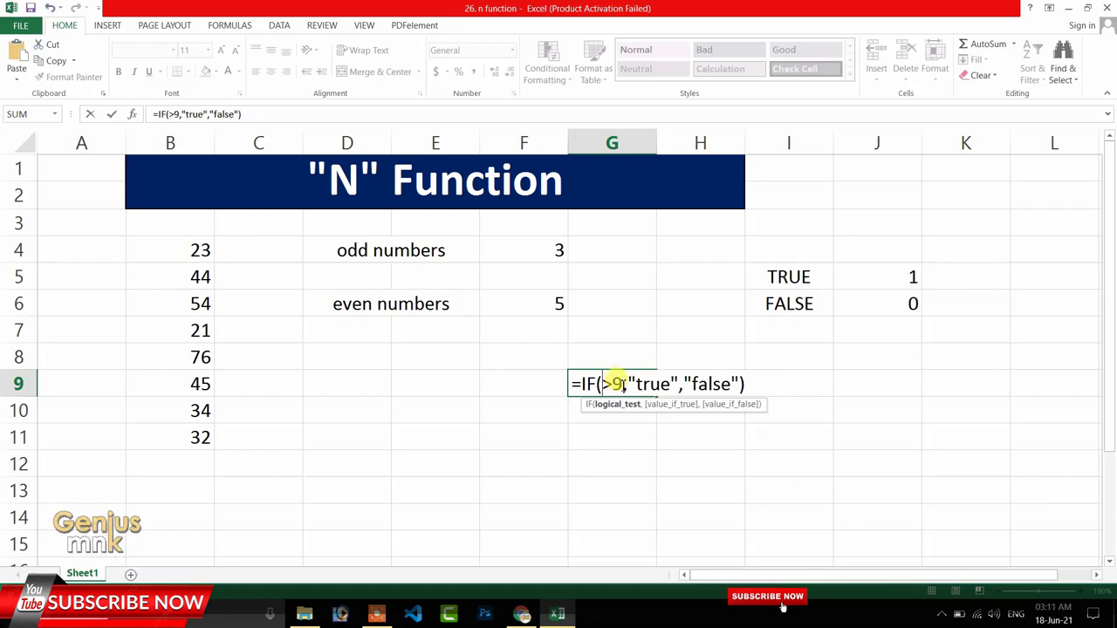
pyautogui.write('8')
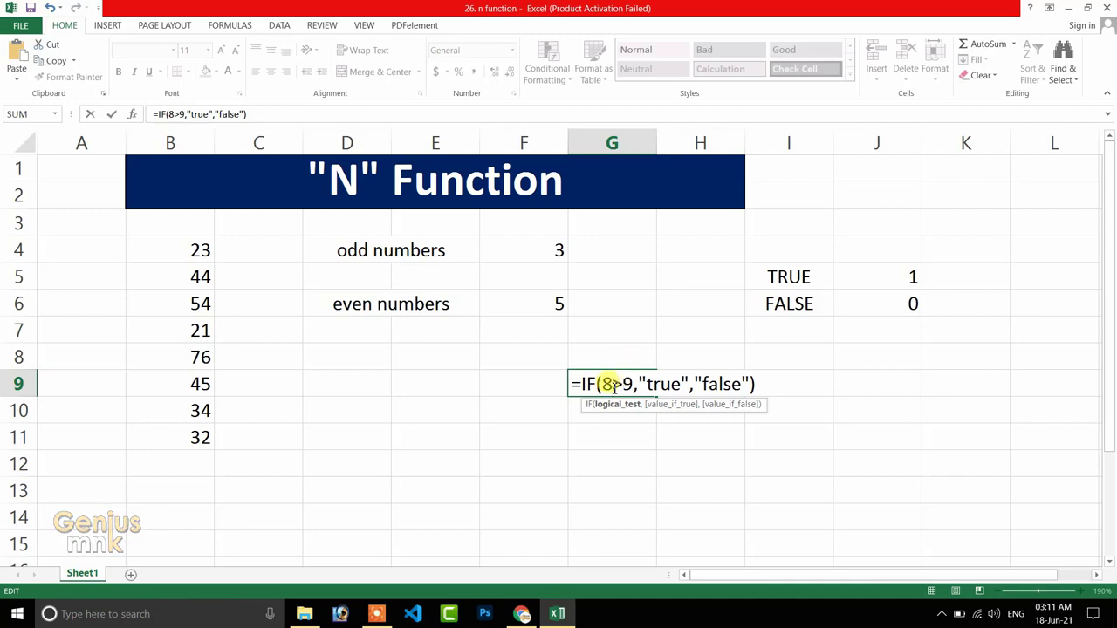
pyautogui.press('Return')
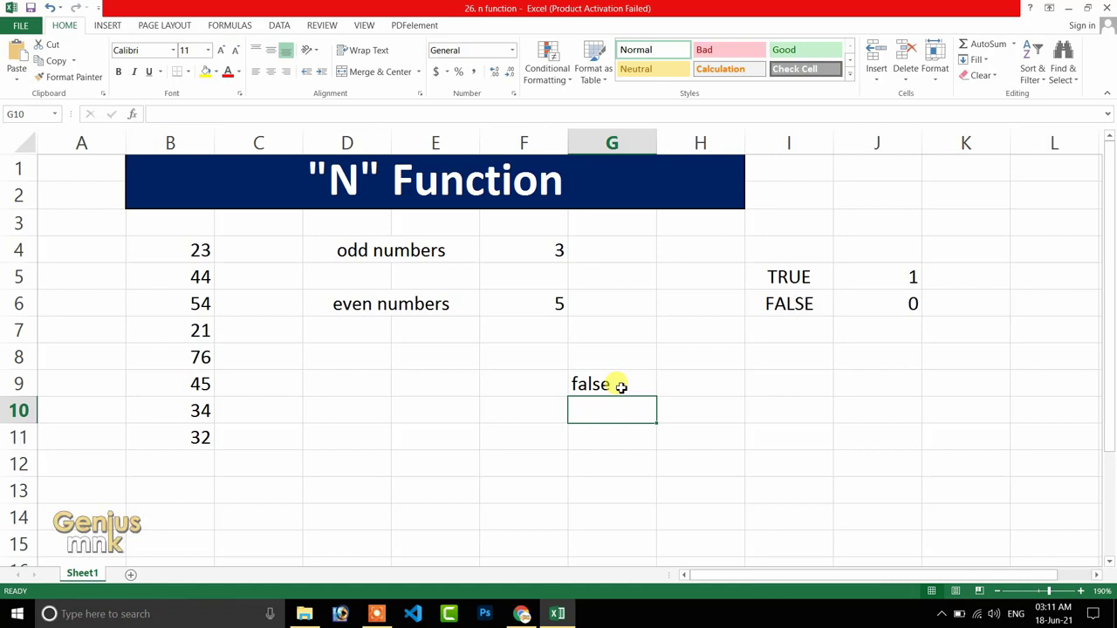
# Replace the value-if-true argument of the IF formula in G9 with the sum (B4+B5).
pyautogui.click(614, 386)
pyautogui.doubleClick(613, 386)
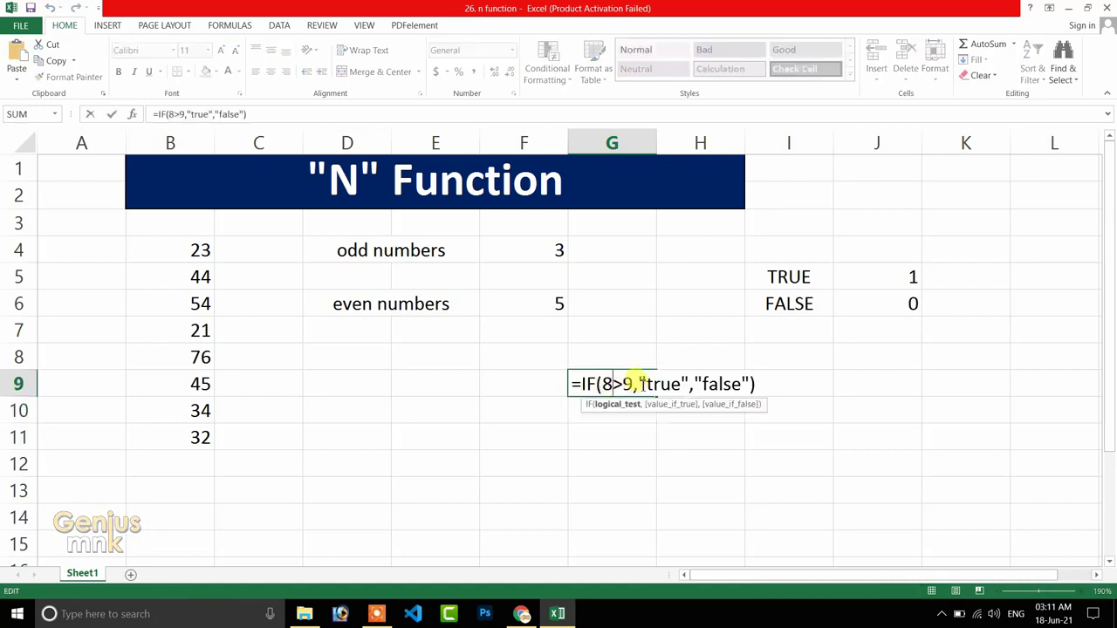
pyautogui.moveTo(639, 384); pyautogui.dragTo(756, 367)
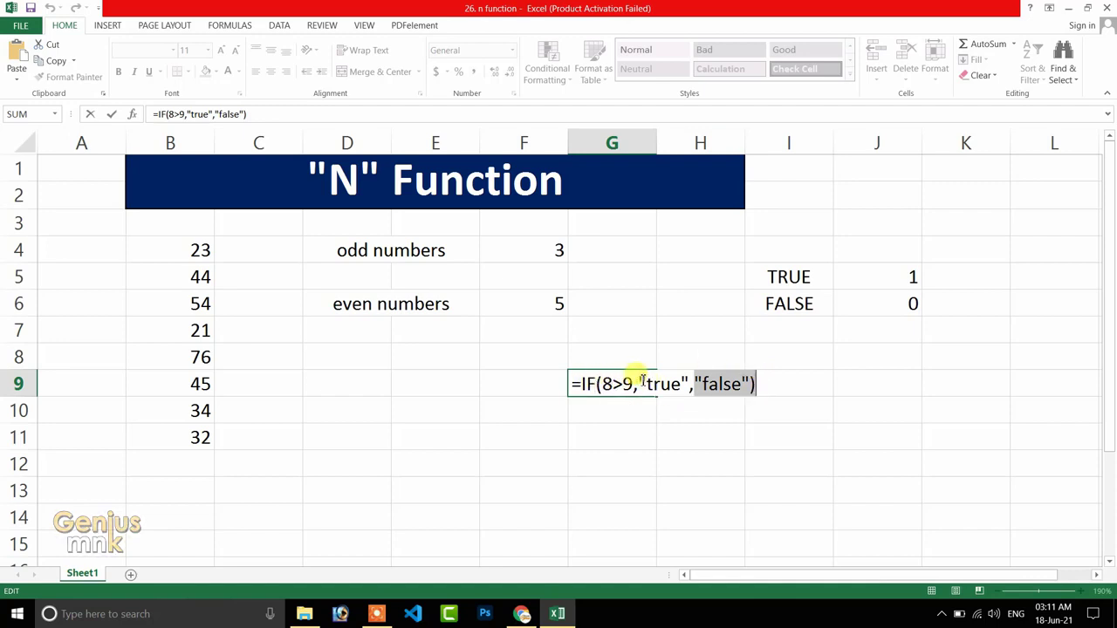
pyautogui.moveTo(641, 381); pyautogui.dragTo(689, 381)
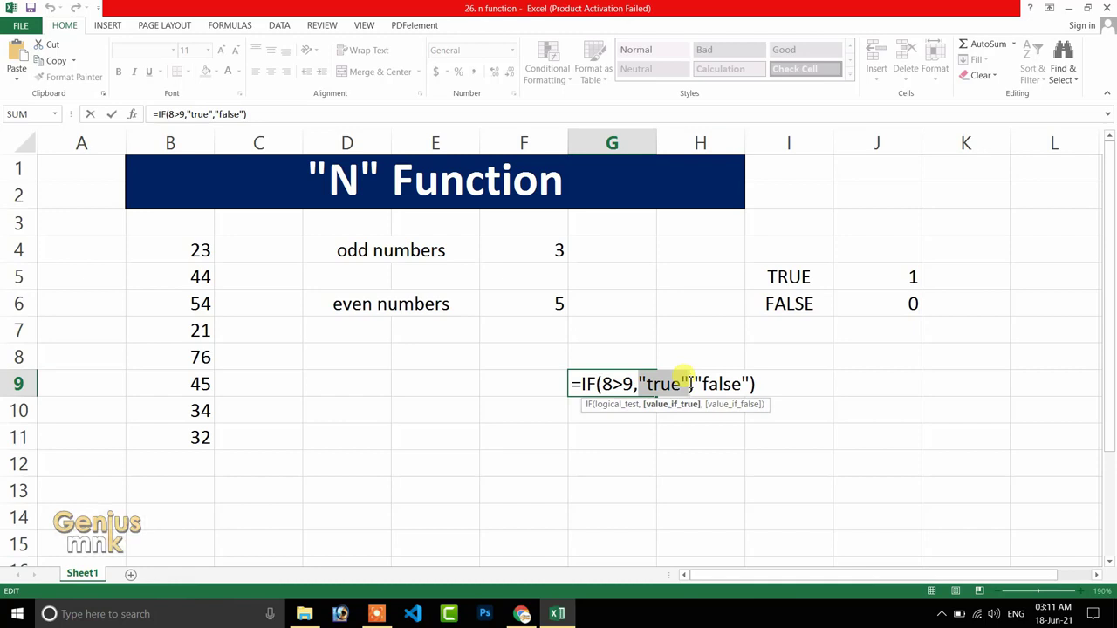
pyautogui.press('Delete')
pyautogui.write('(')
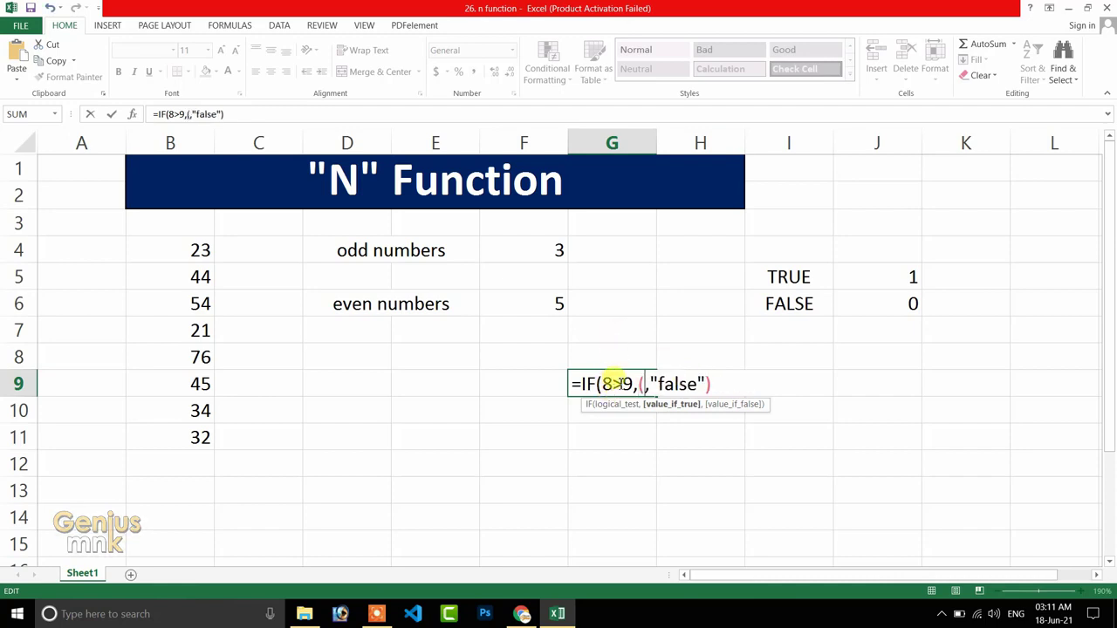
pyautogui.click(200, 251)
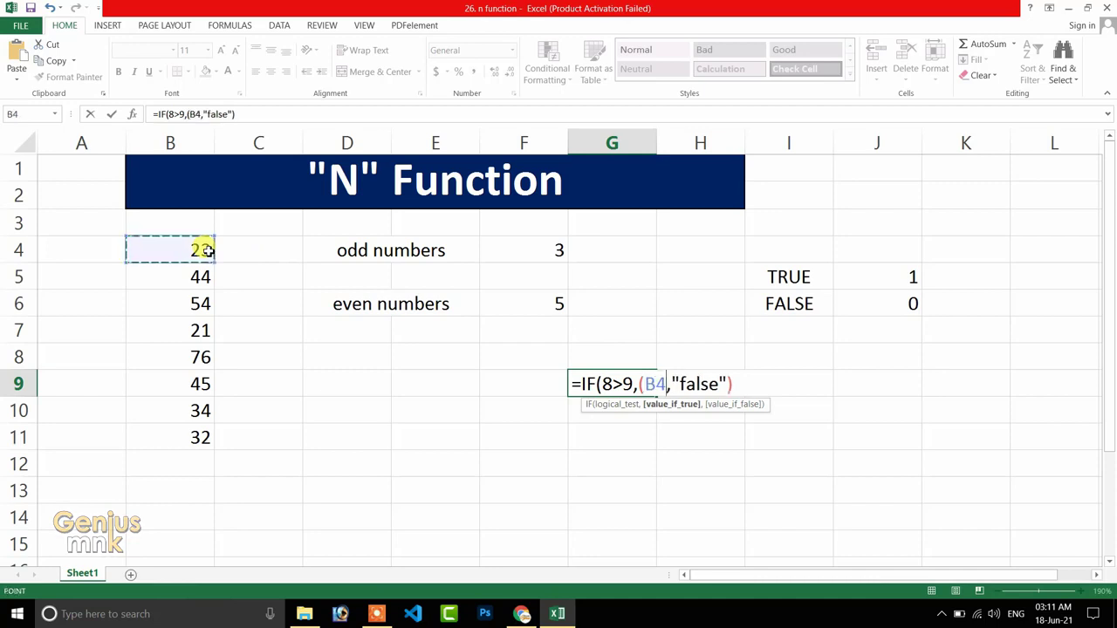
pyautogui.write('+')
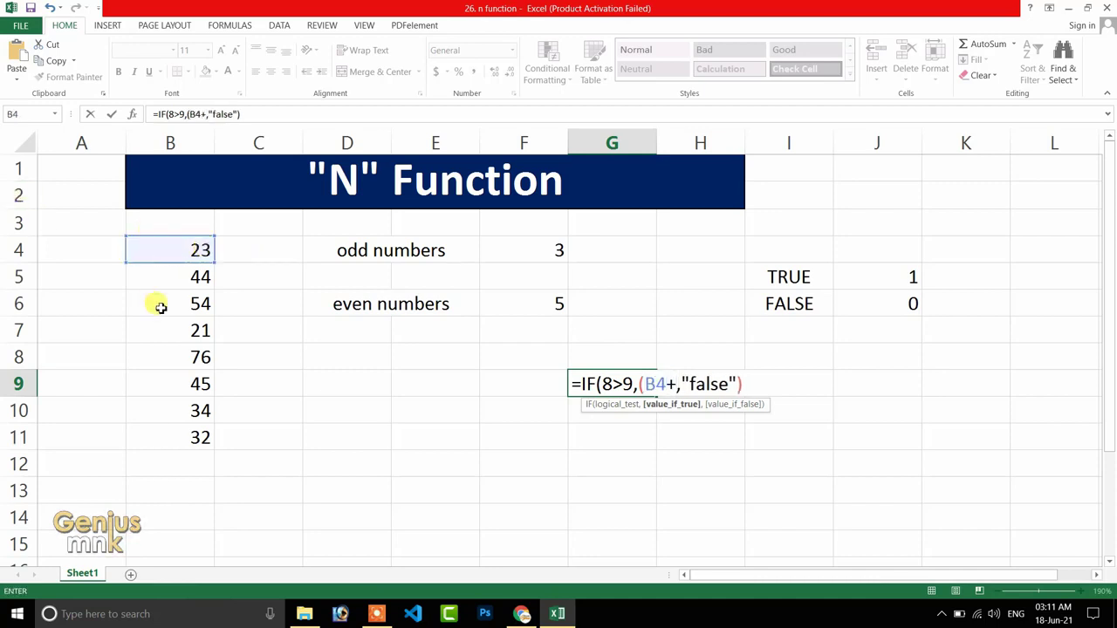
pyautogui.click(182, 270)
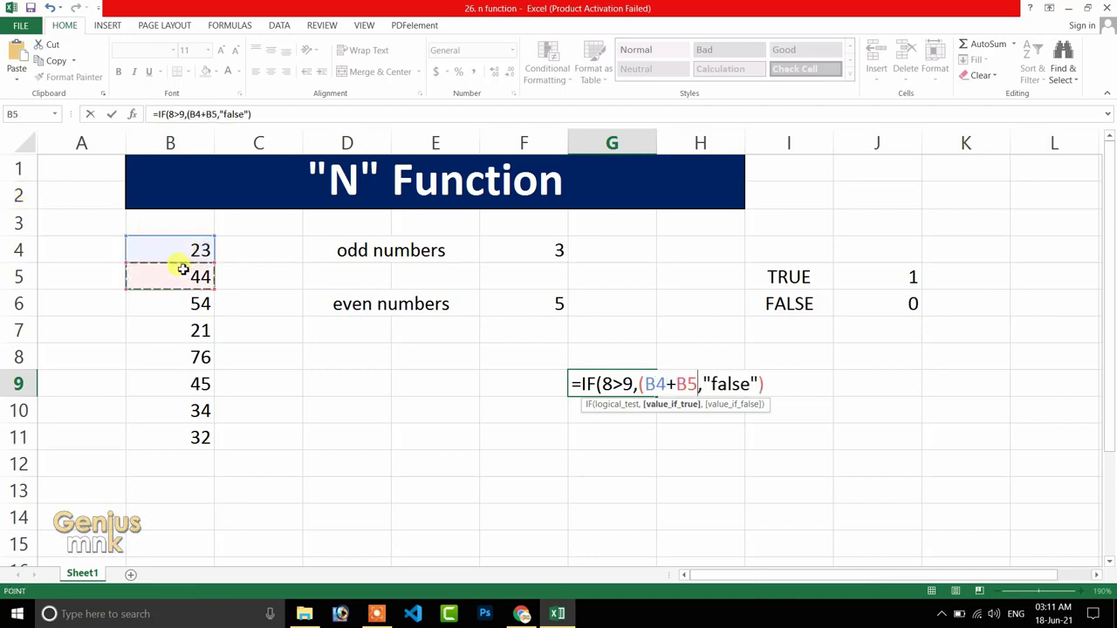
pyautogui.write(')')
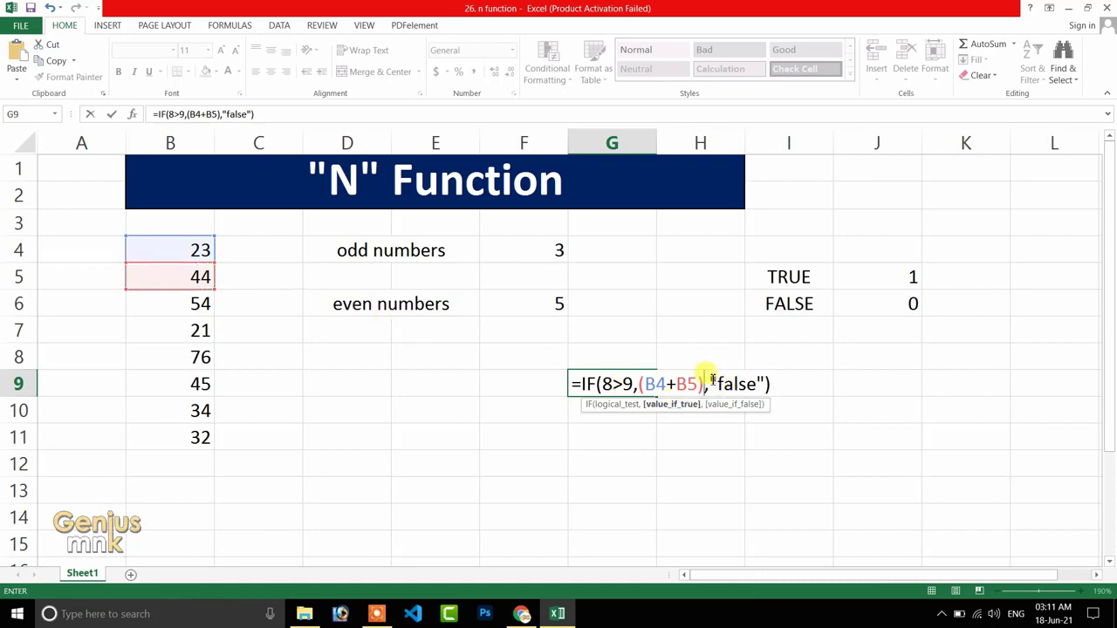
# Replace the value-if-false argument of the IF formula in G9 with B(B6+B7) and commit the formula.
pyautogui.moveTo(712, 380); pyautogui.dragTo(762, 377)
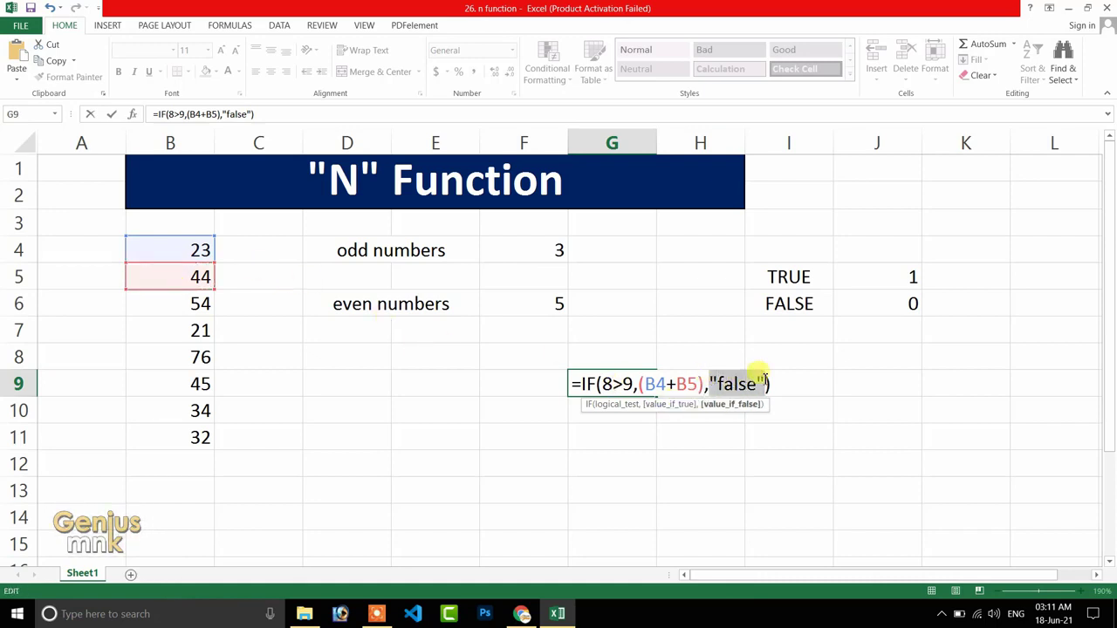
pyautogui.press('BackSpace')
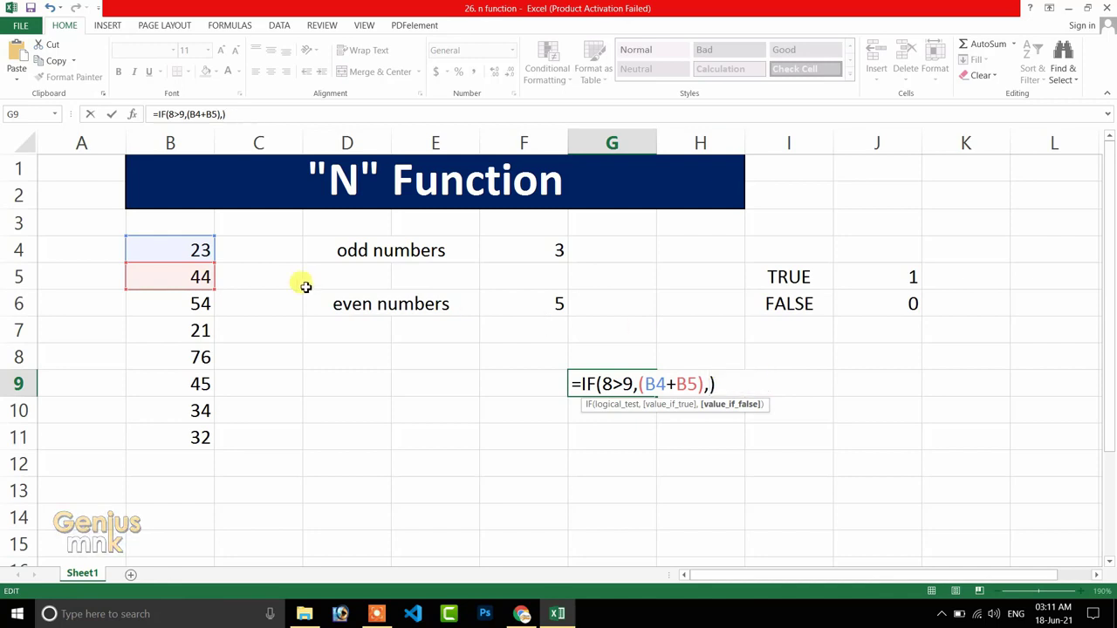
pyautogui.click(188, 303)
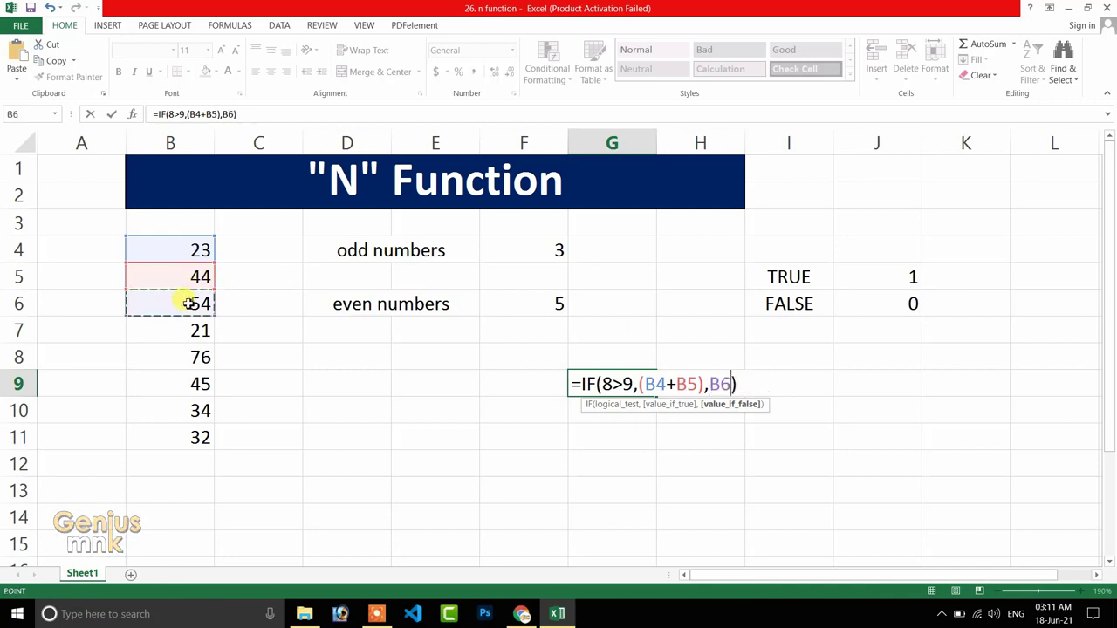
pyautogui.press('BackSpace')
pyautogui.write('(')
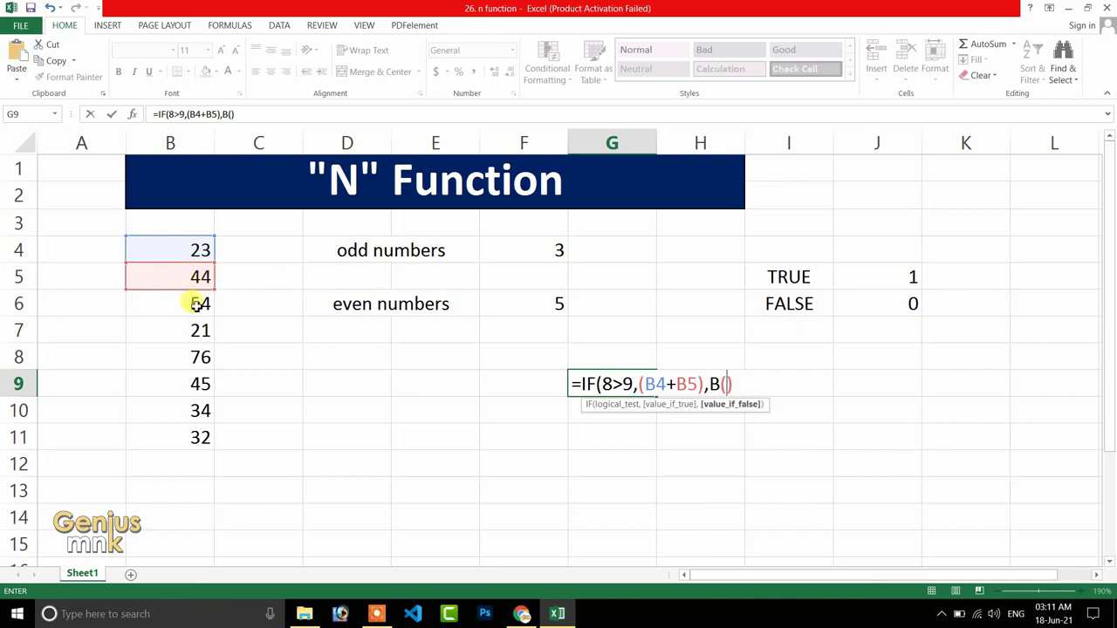
pyautogui.click(196, 302)
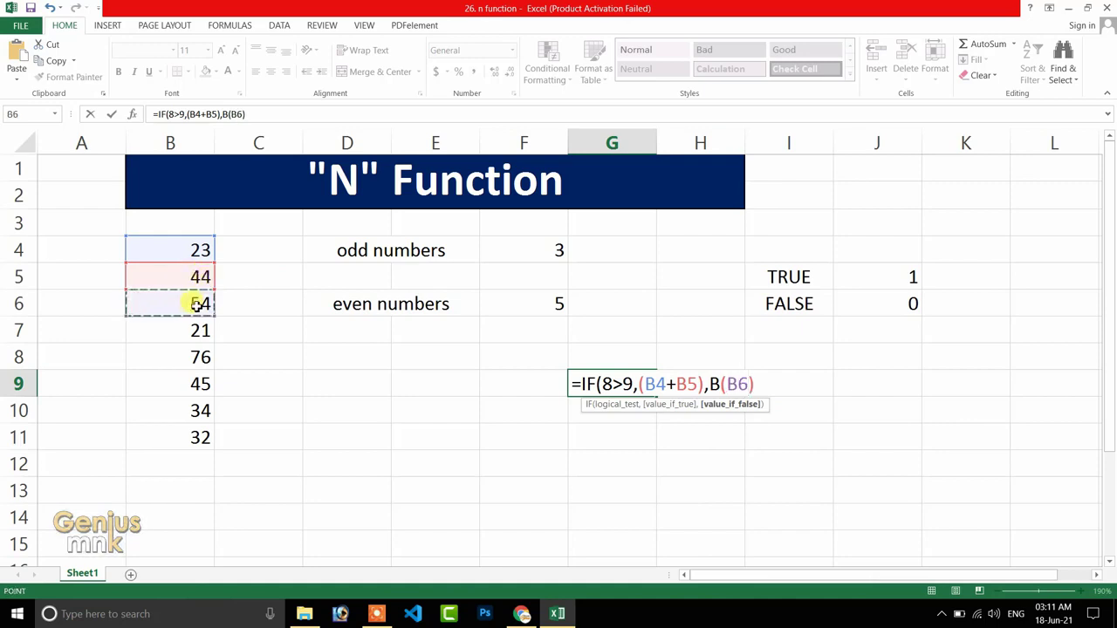
pyautogui.write('+')
pyautogui.click(195, 328)
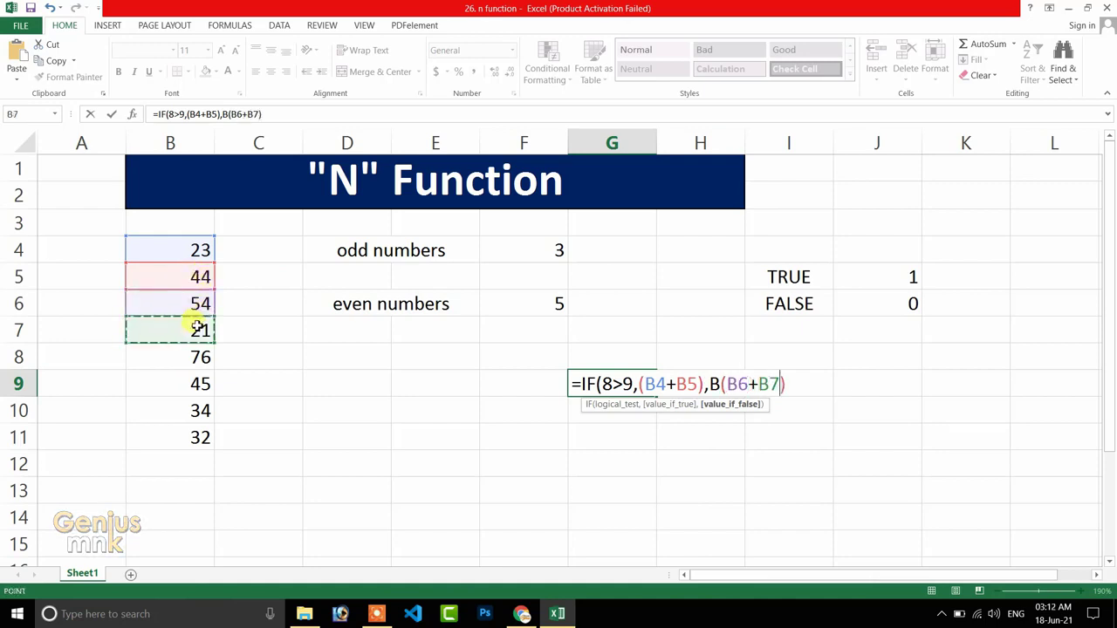
pyautogui.write('))')
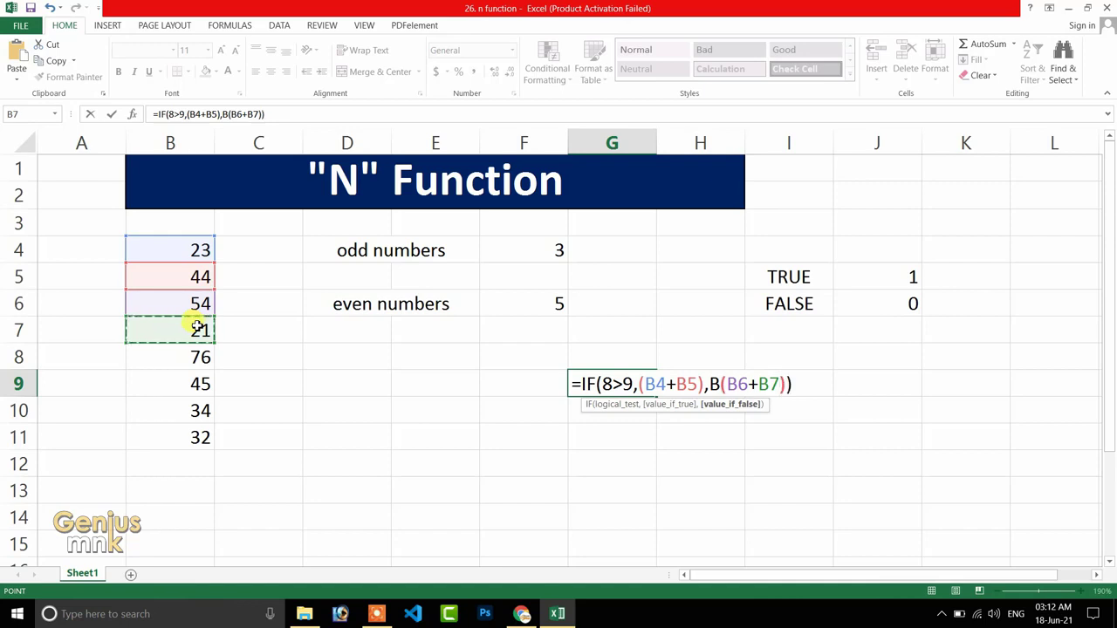
pyautogui.press('Return')
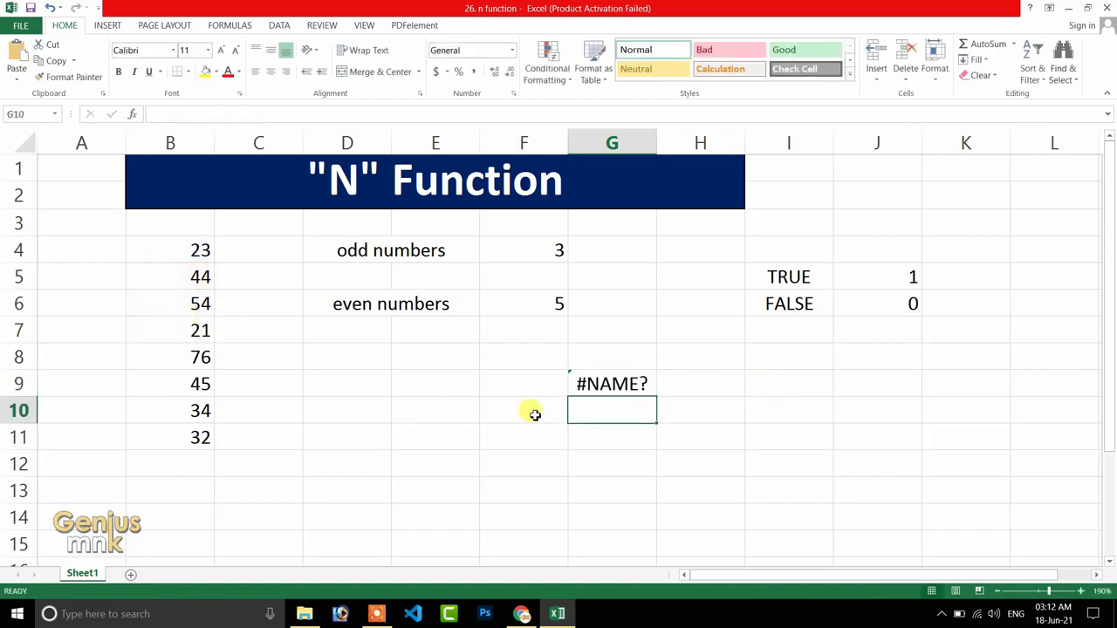
# Remove the stray B before the parenthesis in G9's value-if-false argument so that it reads (B6+B7).
pyautogui.click(620, 373)
pyautogui.doubleClick(624, 377)
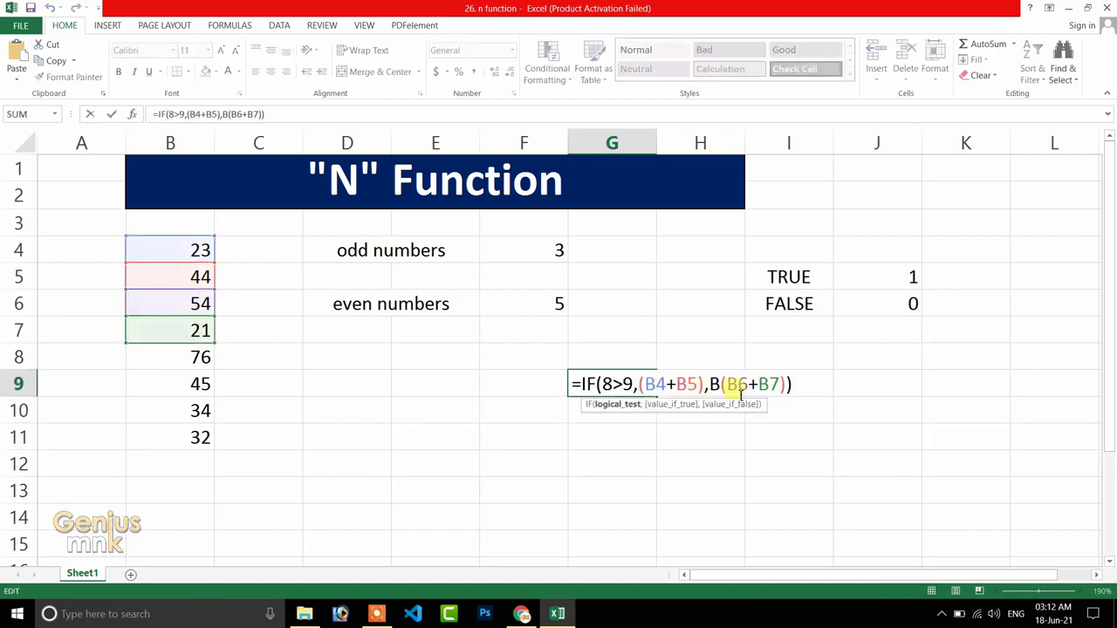
pyautogui.click(717, 382)
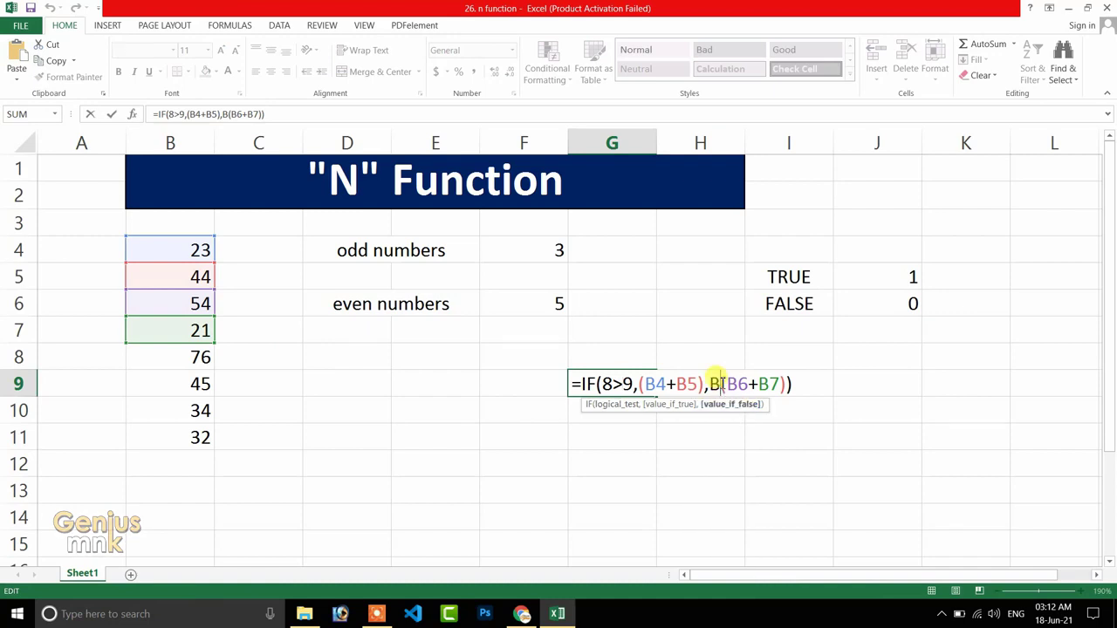
pyautogui.press('BackSpace')
pyautogui.press('Return')
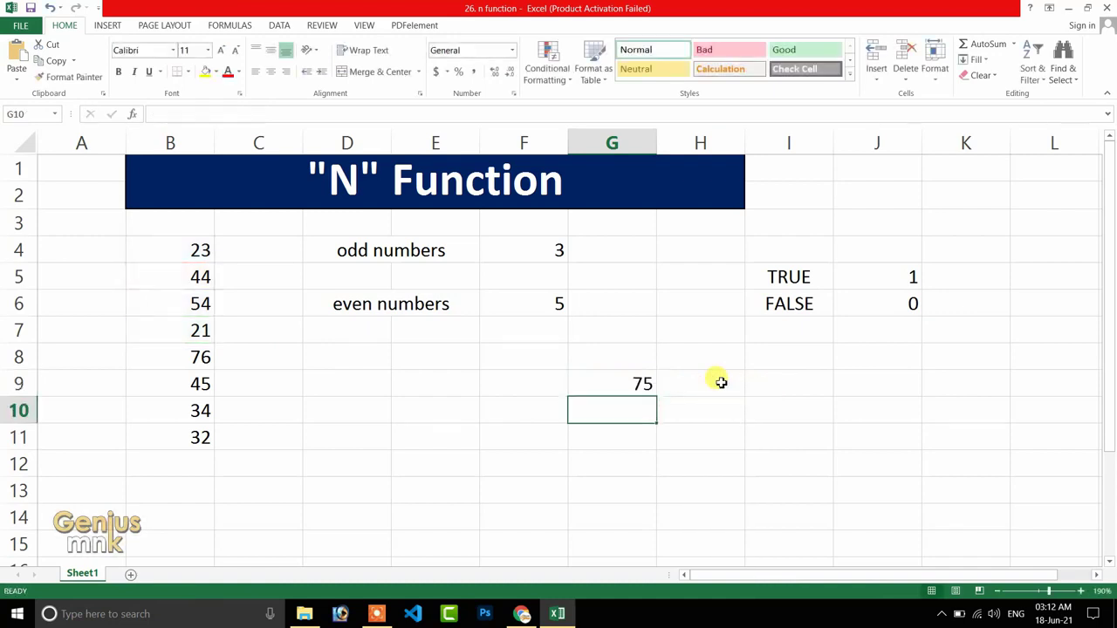
# Examine the logical test and value-if-false argument of the IF formula in G9, along with source cells B6:B7.
pyautogui.click(634, 377)
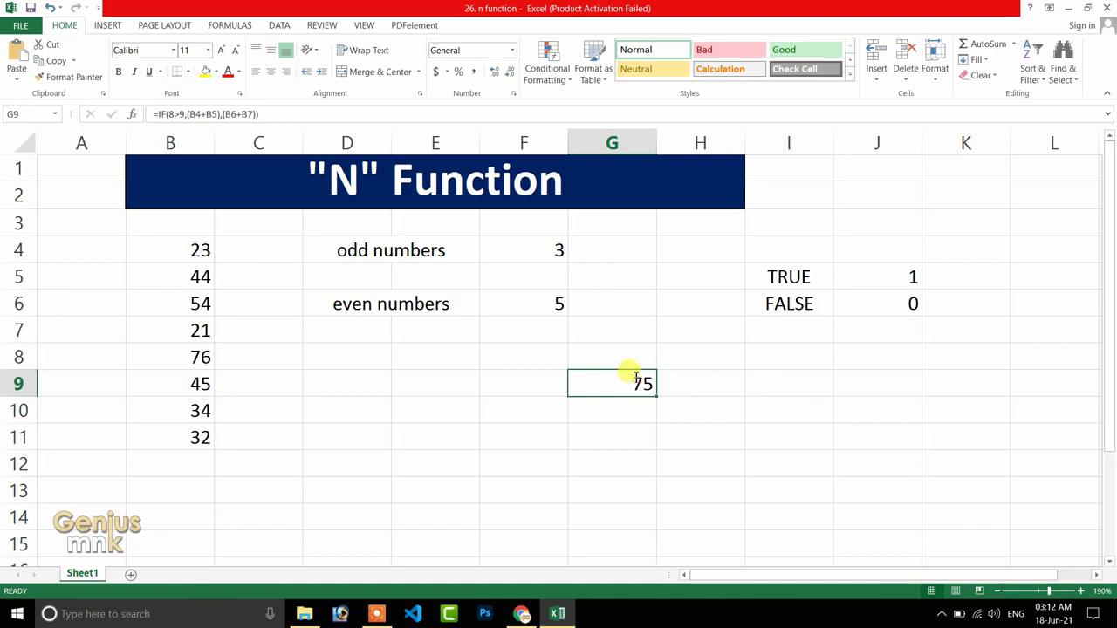
pyautogui.doubleClick(630, 374)
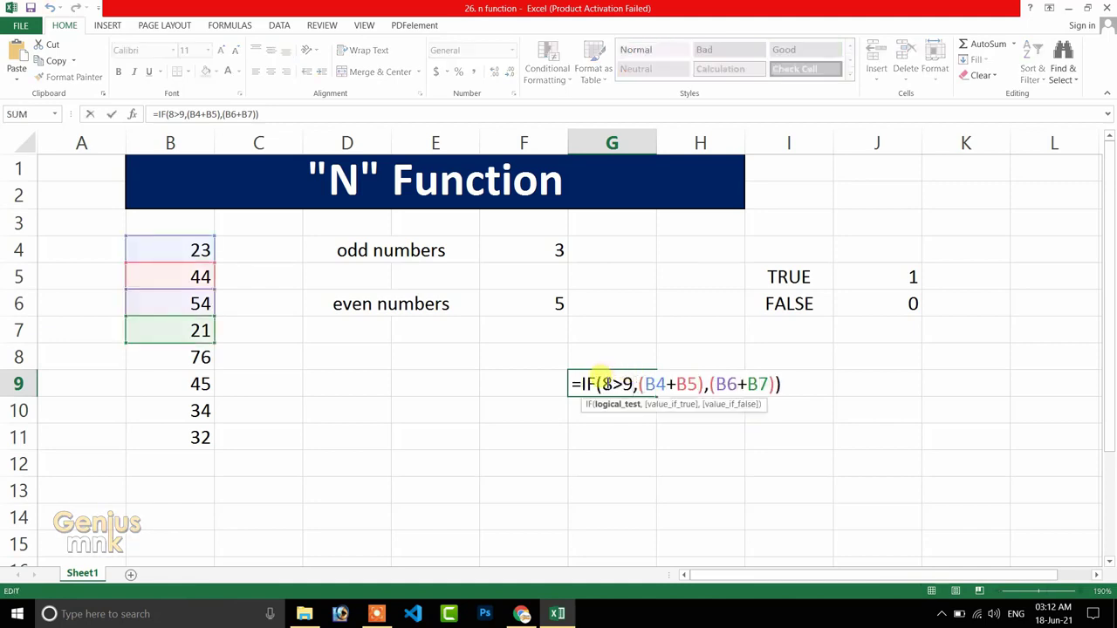
pyautogui.moveTo(600, 383); pyautogui.dragTo(616, 383)
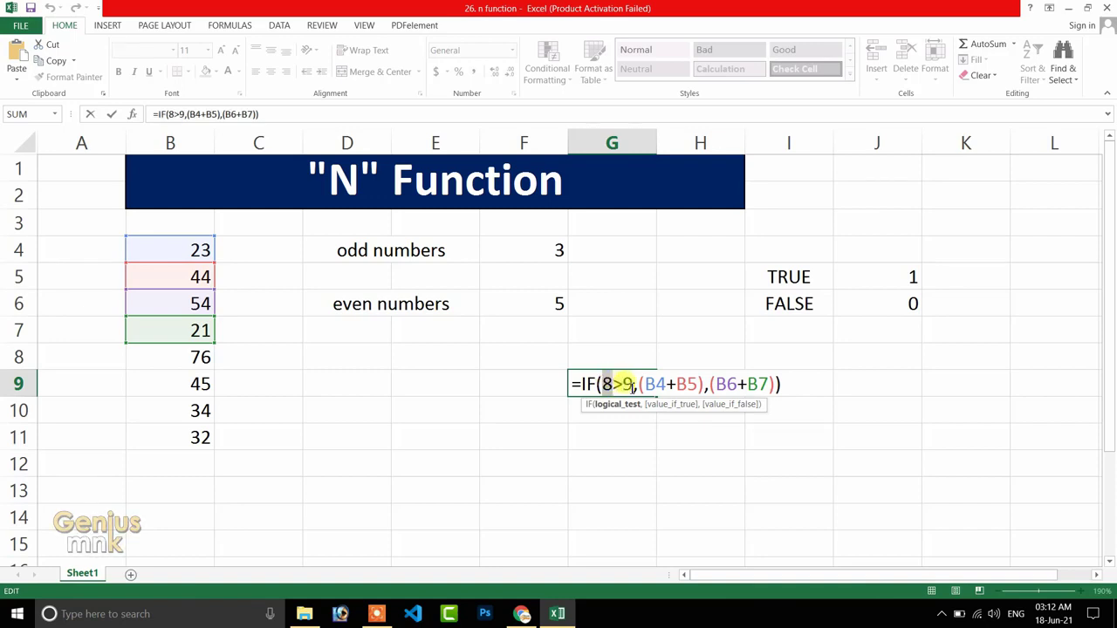
pyautogui.click(603, 385)
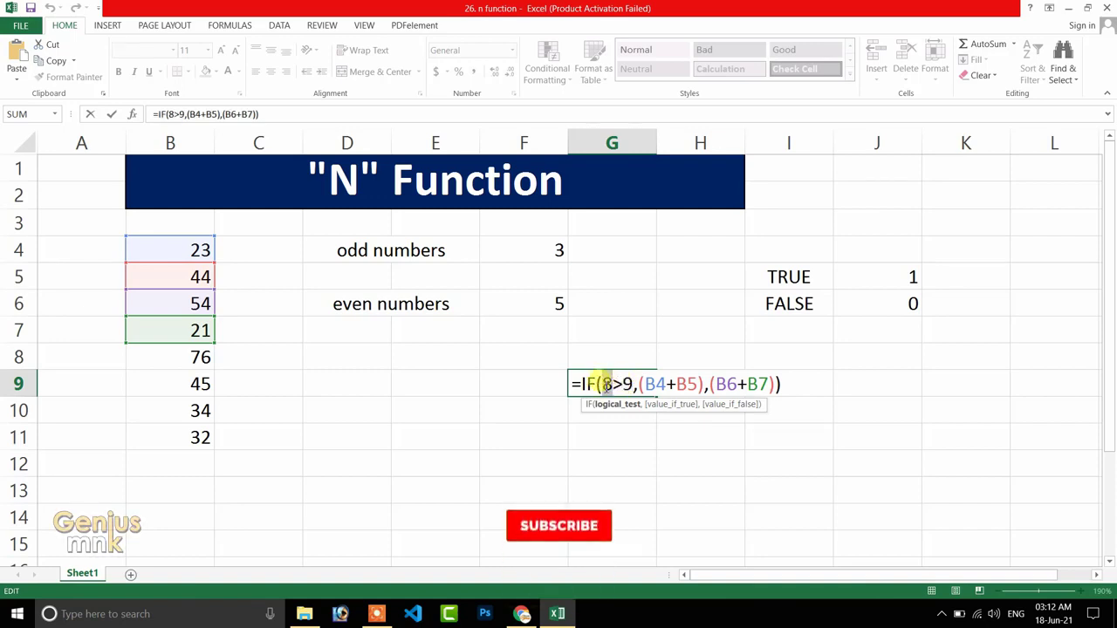
pyautogui.moveTo(603, 385); pyautogui.dragTo(632, 385)
pyautogui.click(602, 385)
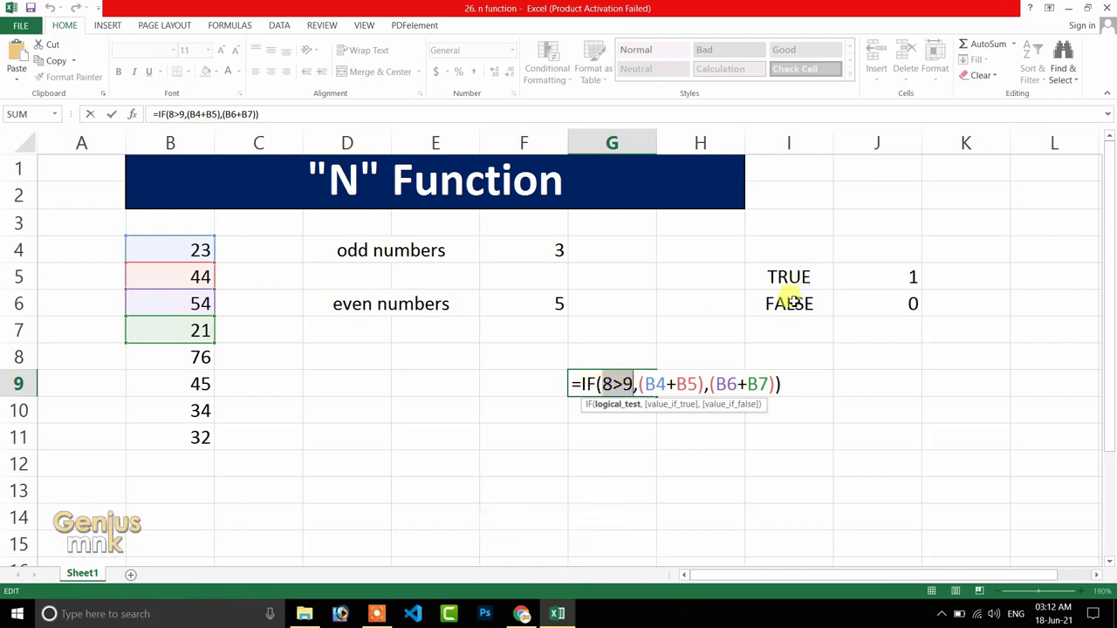
pyautogui.moveTo(713, 384); pyautogui.dragTo(747, 384)
pyautogui.press('Return')
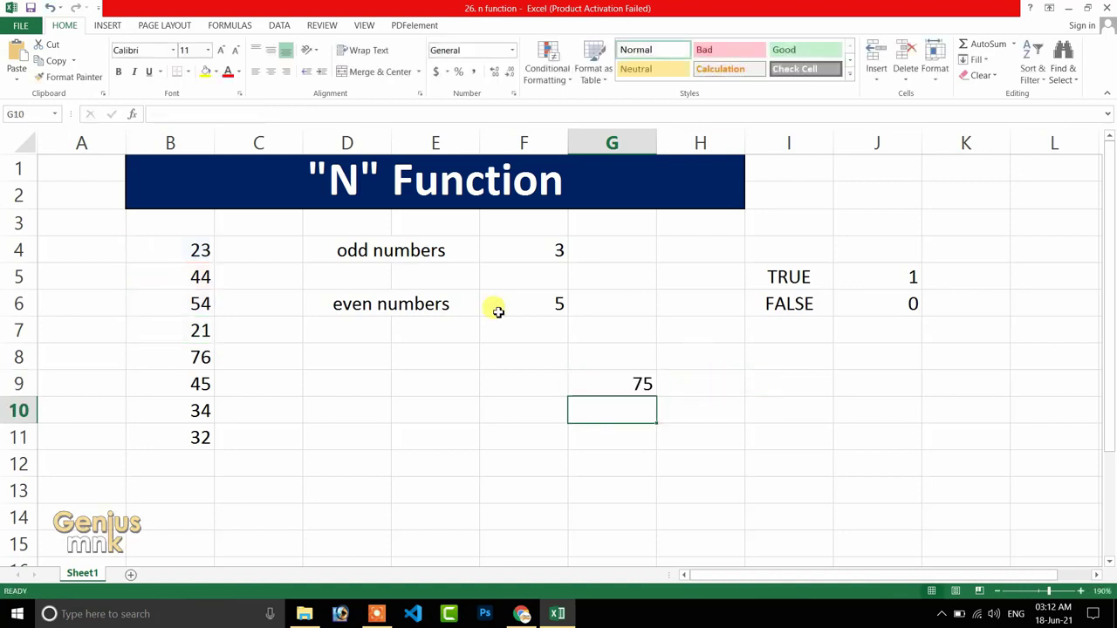
pyautogui.click(202, 304)
pyautogui.moveTo(201, 303); pyautogui.dragTo(204, 331)
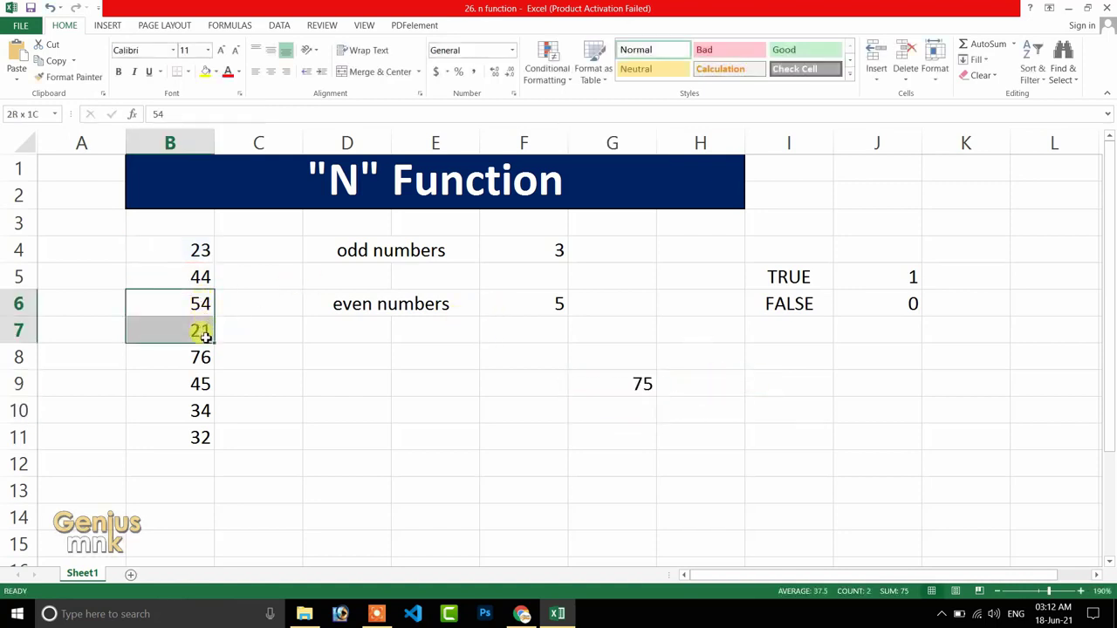
# Change the logical test of the IF formula in G9 to 10>9.
pyautogui.doubleClick(616, 379)
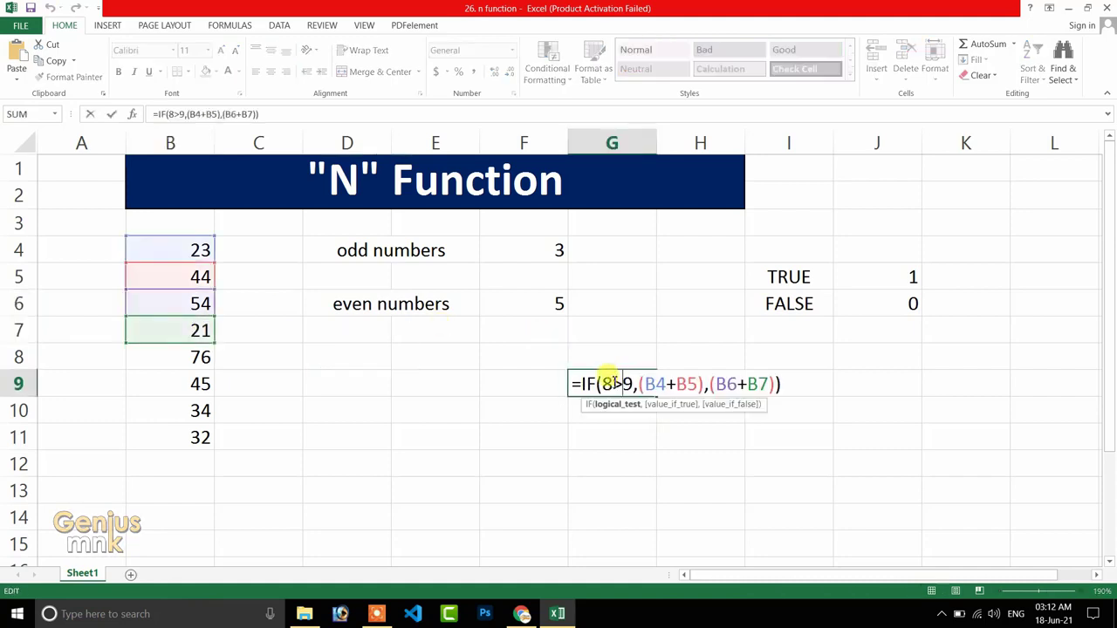
pyautogui.doubleClick(608, 381)
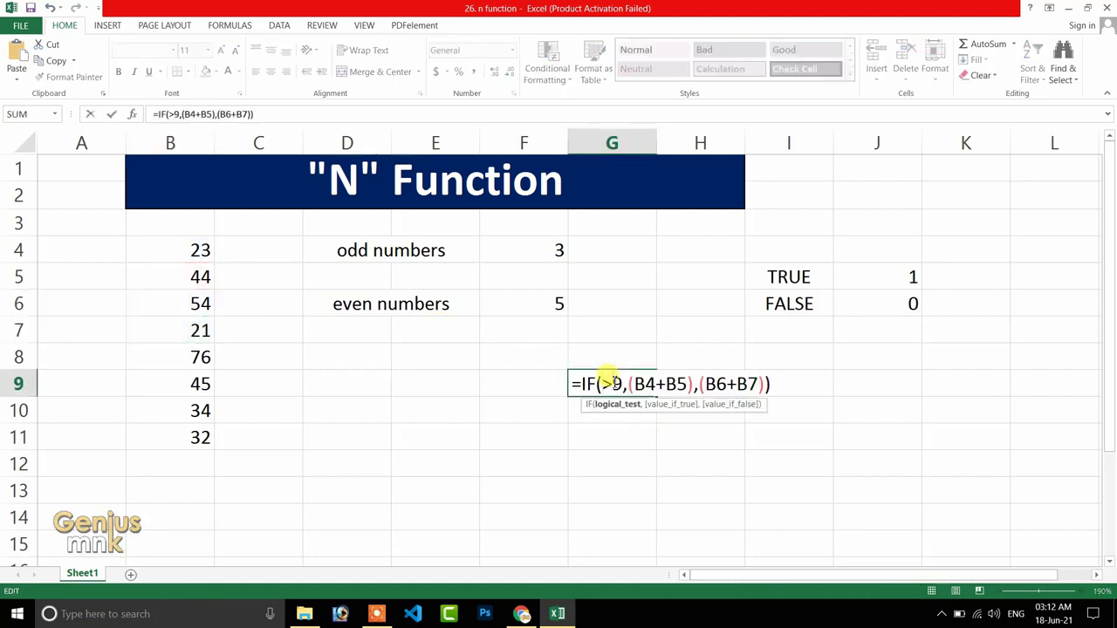
pyautogui.write('10')
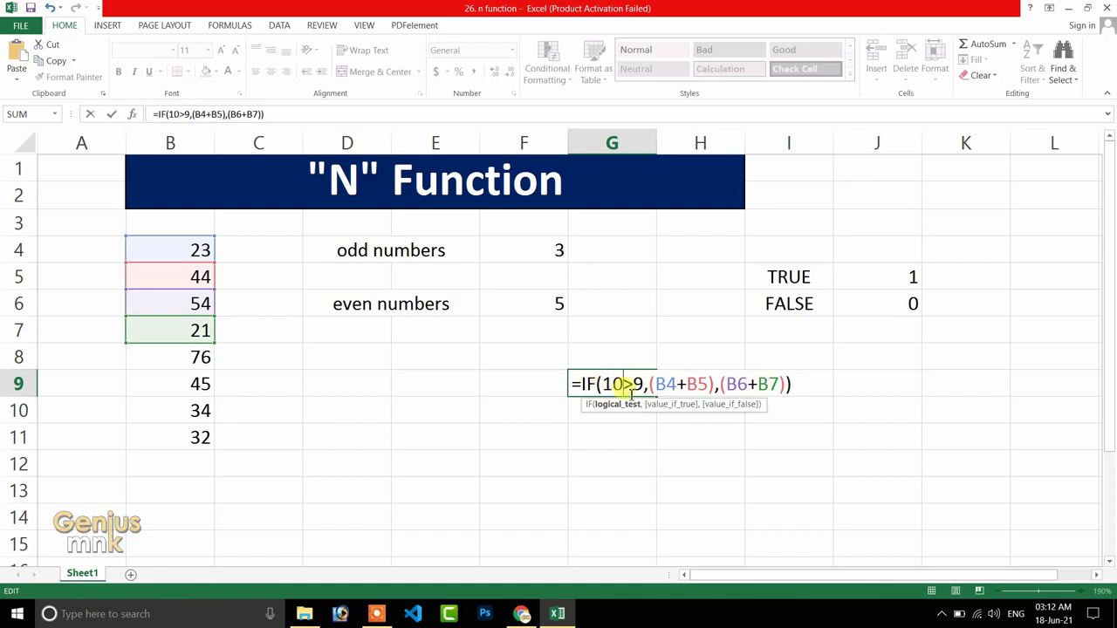
pyautogui.press('Return')
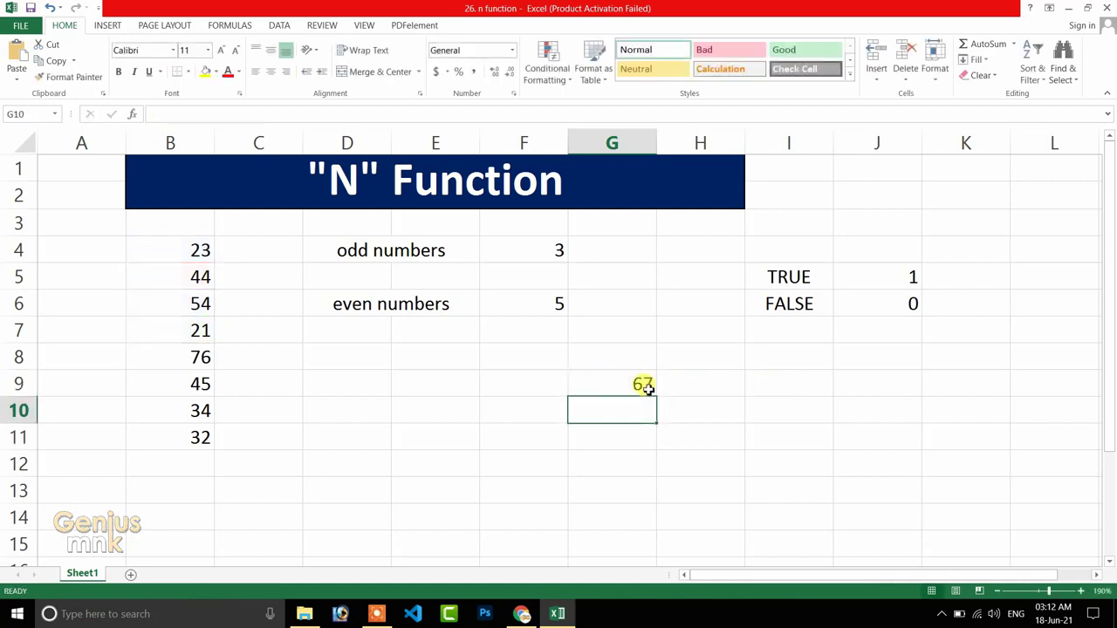
# Review the logical test and the two sum arguments of the IF formula in G9, leaving the formula as it is.
pyautogui.doubleClick(643, 382)
pyautogui.click(645, 384)
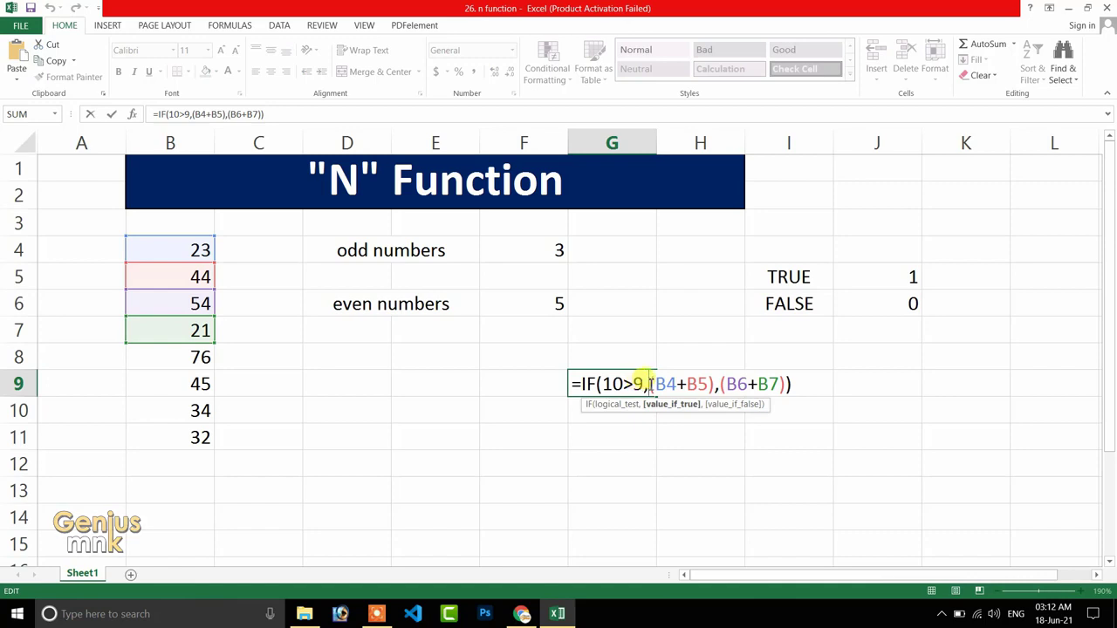
pyautogui.hotkey('shift', 'Home')
pyautogui.moveTo(730, 371); pyautogui.dragTo(727, 371)
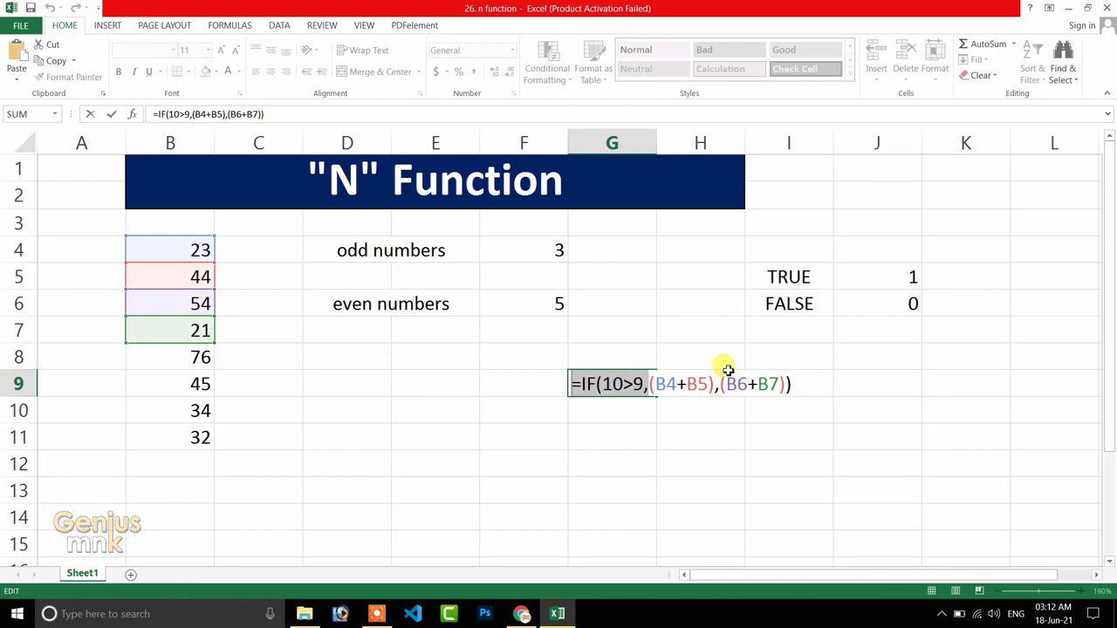
pyautogui.press('Return')
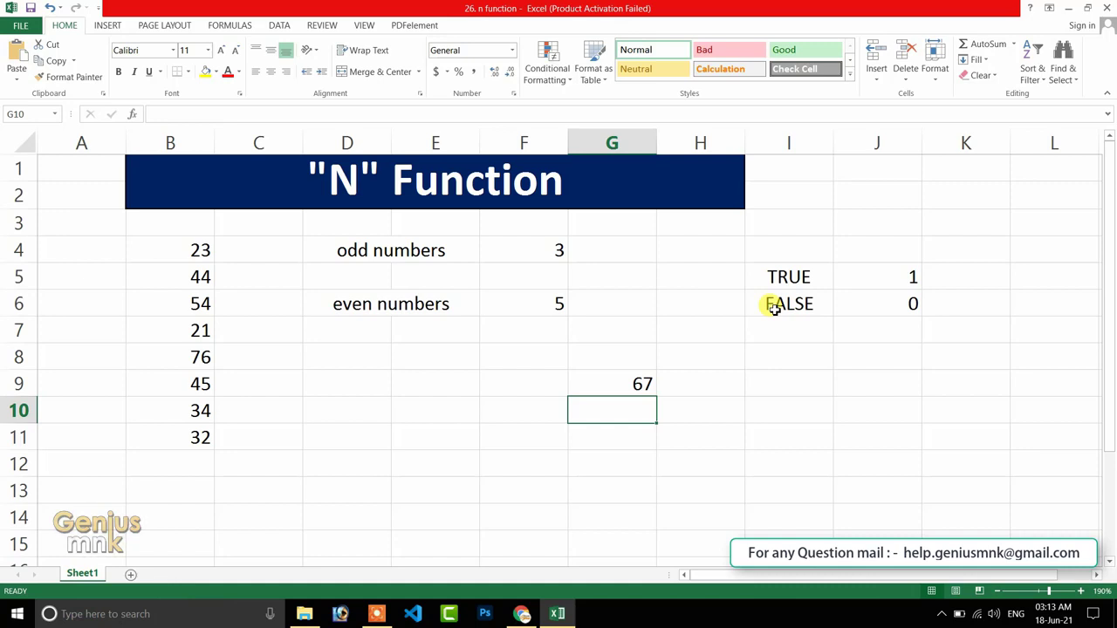
# Compare the TRUE and FALSE entries in I5:I6 with their numeric equivalents in J5:J6.
pyautogui.click(776, 280)
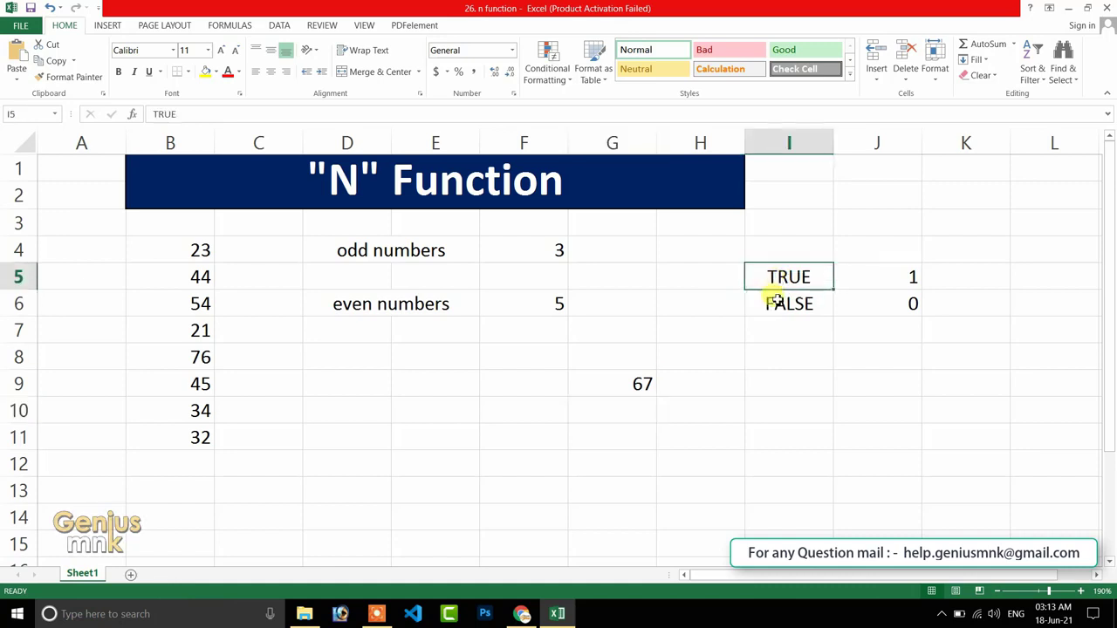
pyautogui.click(776, 303)
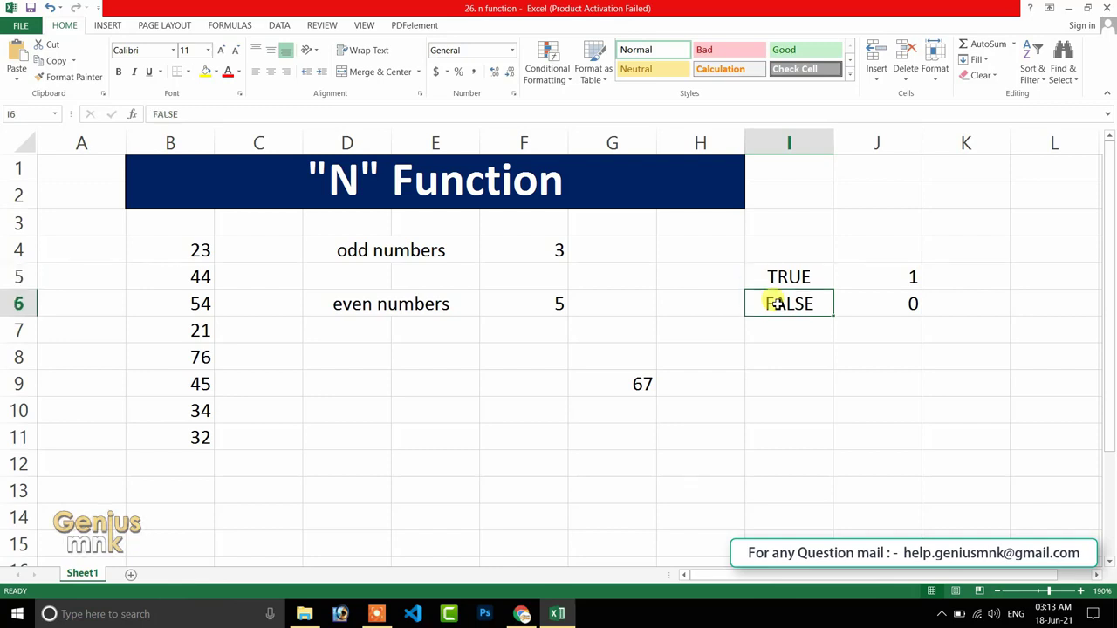
pyautogui.click(762, 265)
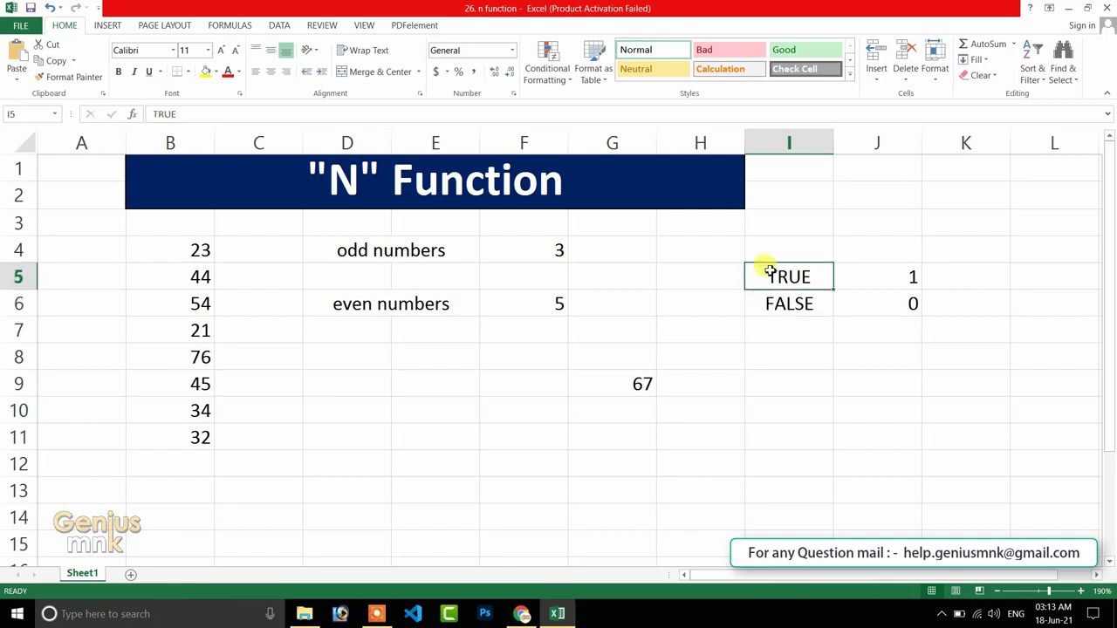
pyautogui.moveTo(905, 273); pyautogui.dragTo(910, 304)
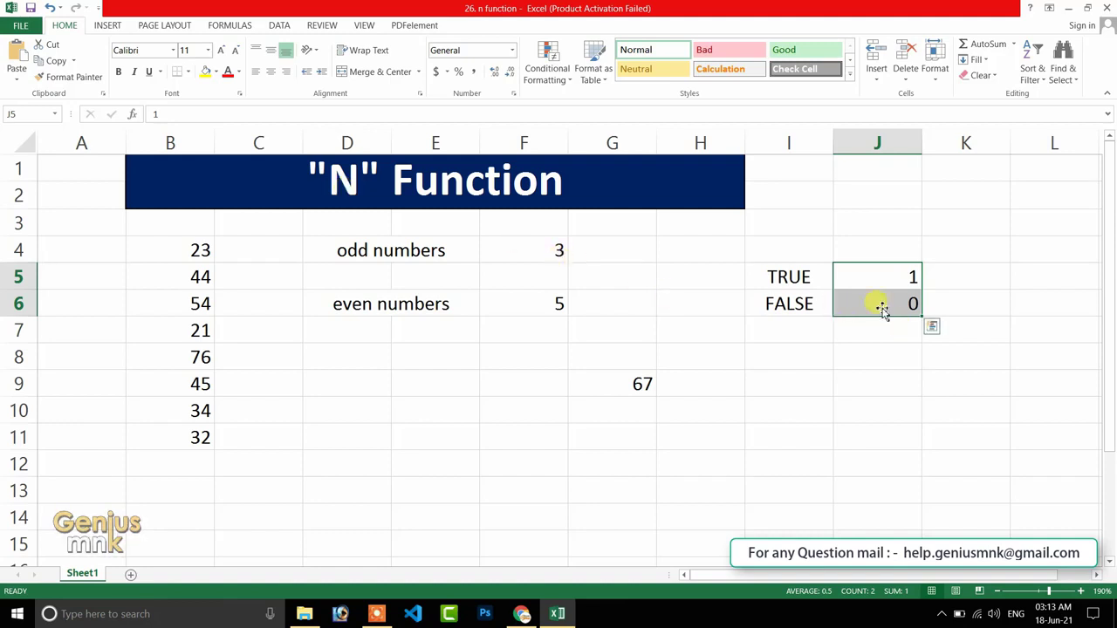
pyautogui.click(882, 271)
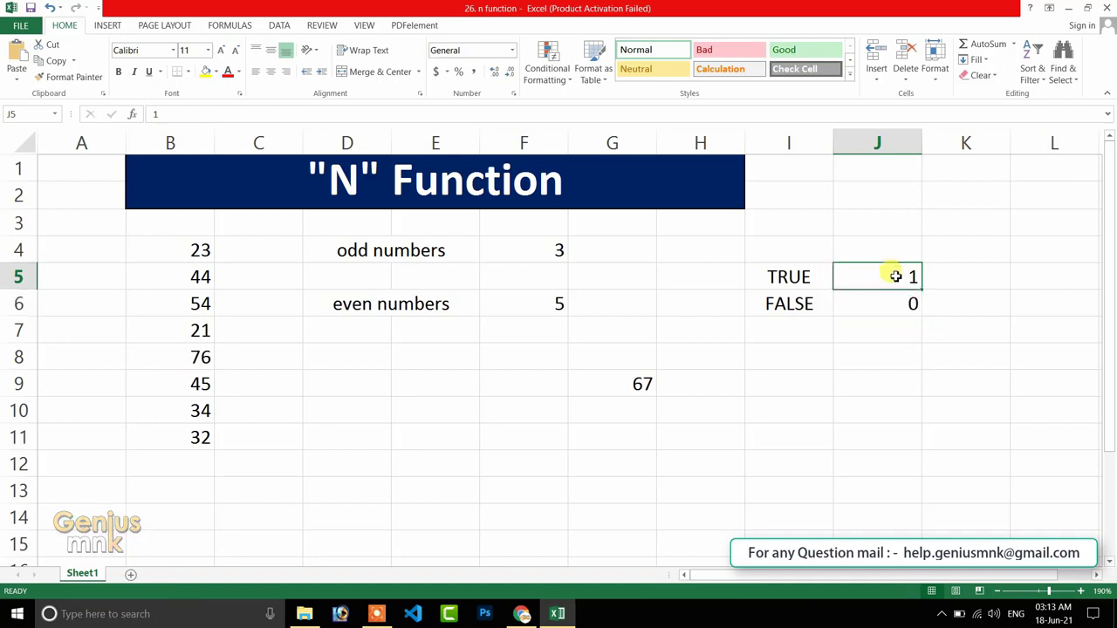
pyautogui.moveTo(892, 279); pyautogui.dragTo(892, 299)
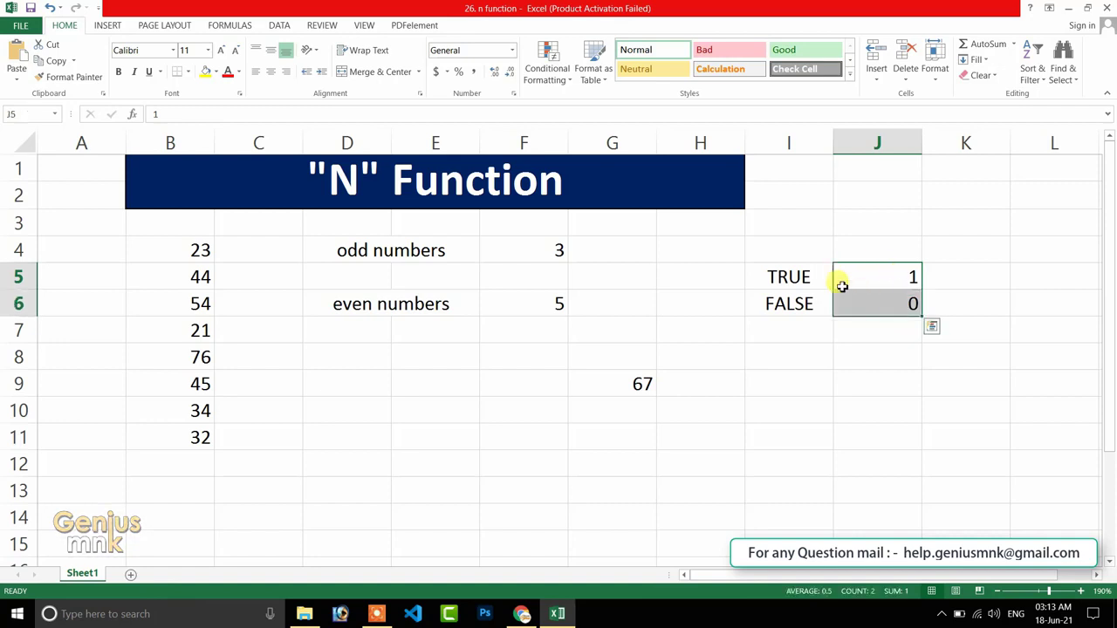
pyautogui.moveTo(778, 275); pyautogui.dragTo(786, 304)
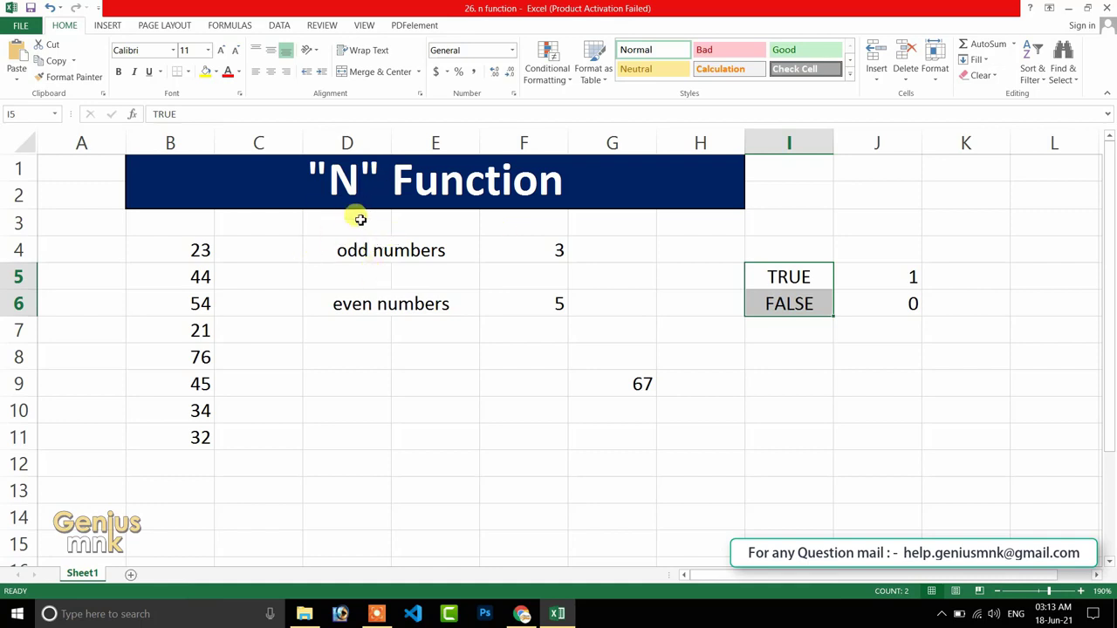
# Examine the odd numbers label and highlight the full list of numbers in B4:B11.
pyautogui.click(363, 250)
pyautogui.moveTo(193, 243); pyautogui.dragTo(194, 434)
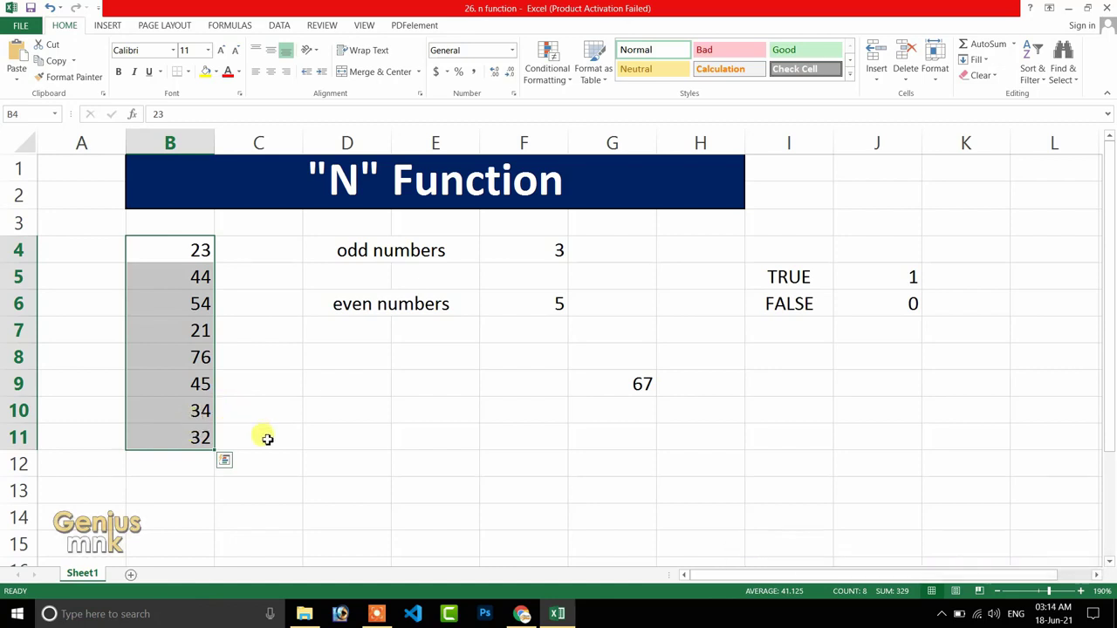
pyautogui.click(199, 277)
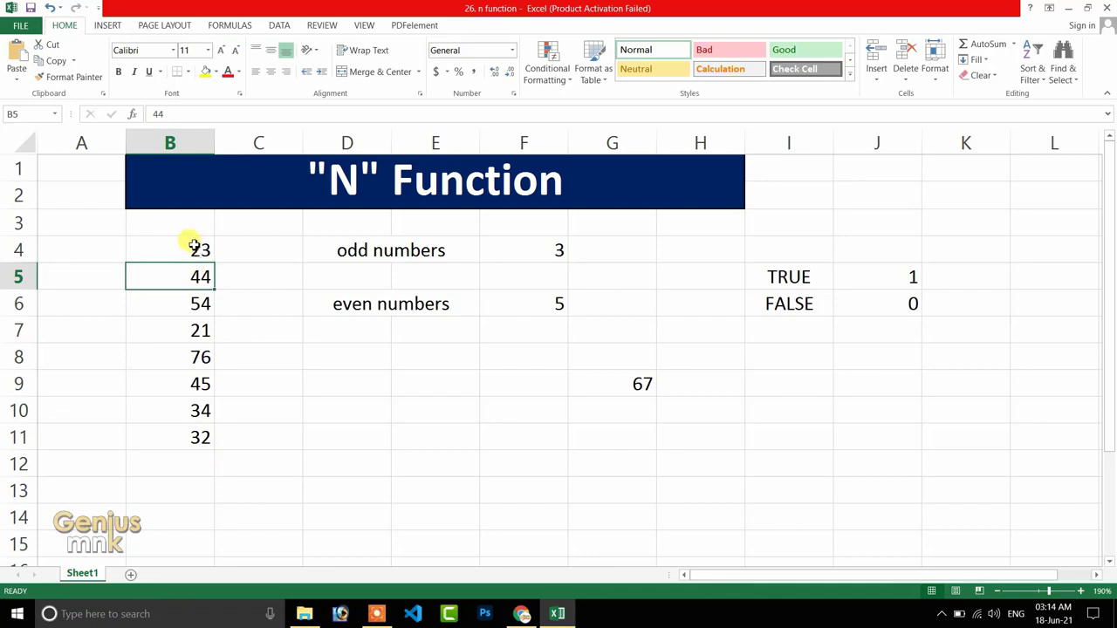
pyautogui.moveTo(194, 246); pyautogui.dragTo(203, 438)
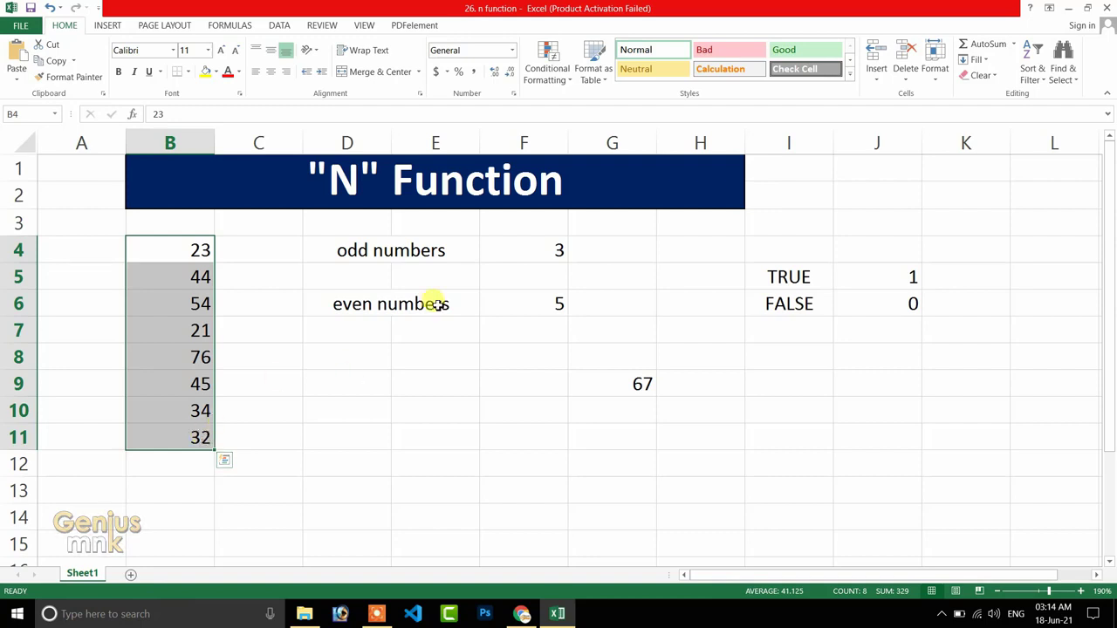
# Review the SUMPRODUCT, N and MOD(B4:B11,2) parts of the odd-number formula in F4, leaving the formula as it is.
pyautogui.doubleClick(534, 243)
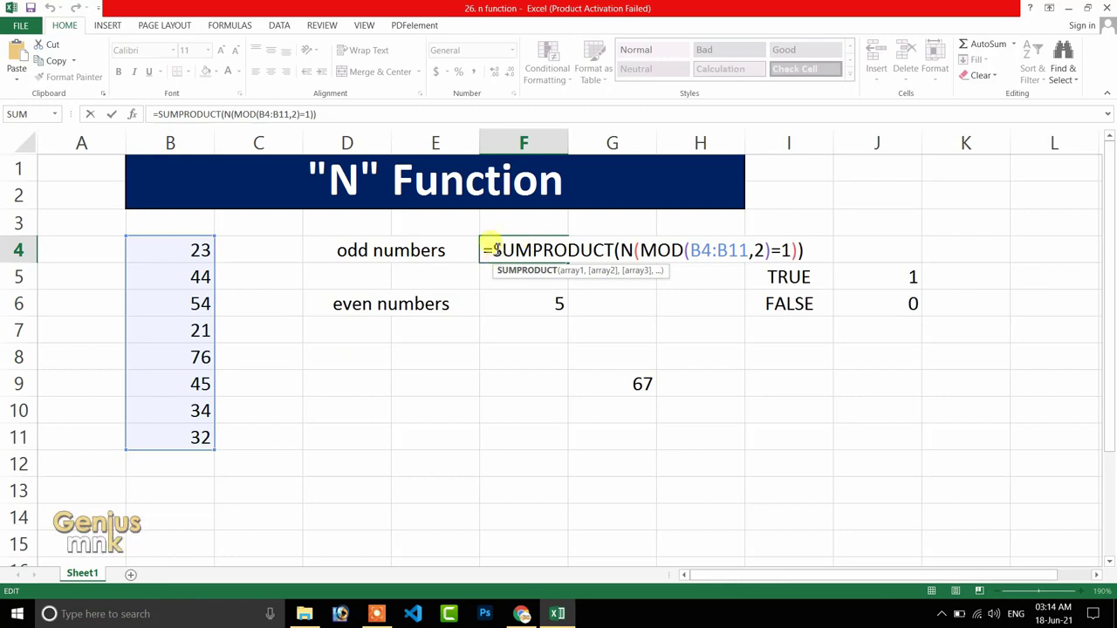
pyautogui.moveTo(494, 250); pyautogui.dragTo(614, 250)
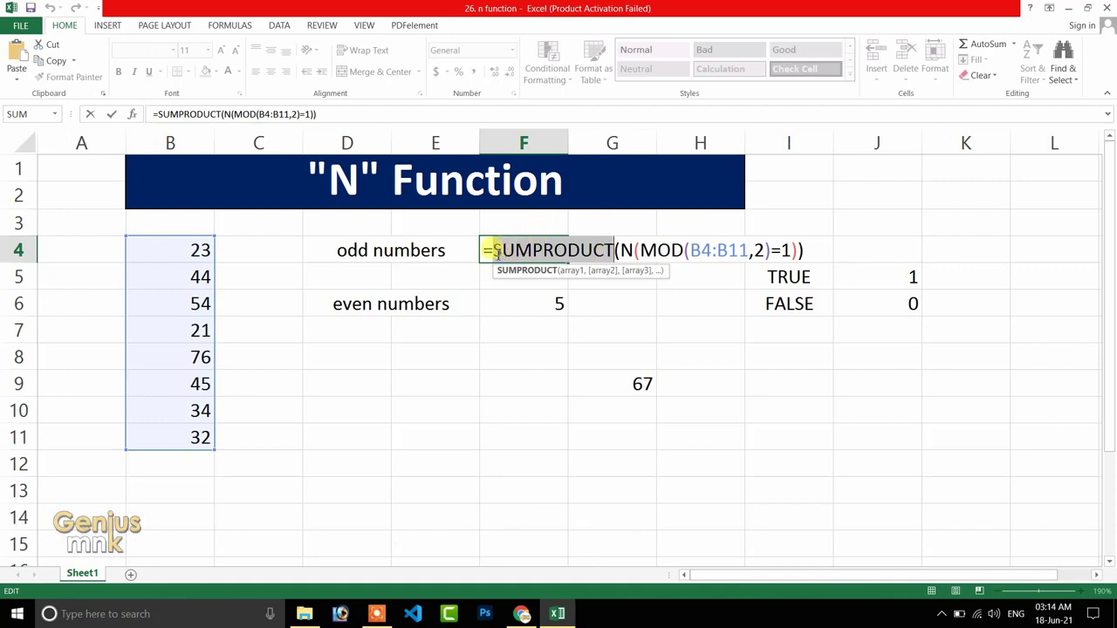
pyautogui.moveTo(492, 250); pyautogui.dragTo(616, 250)
pyautogui.click(630, 251)
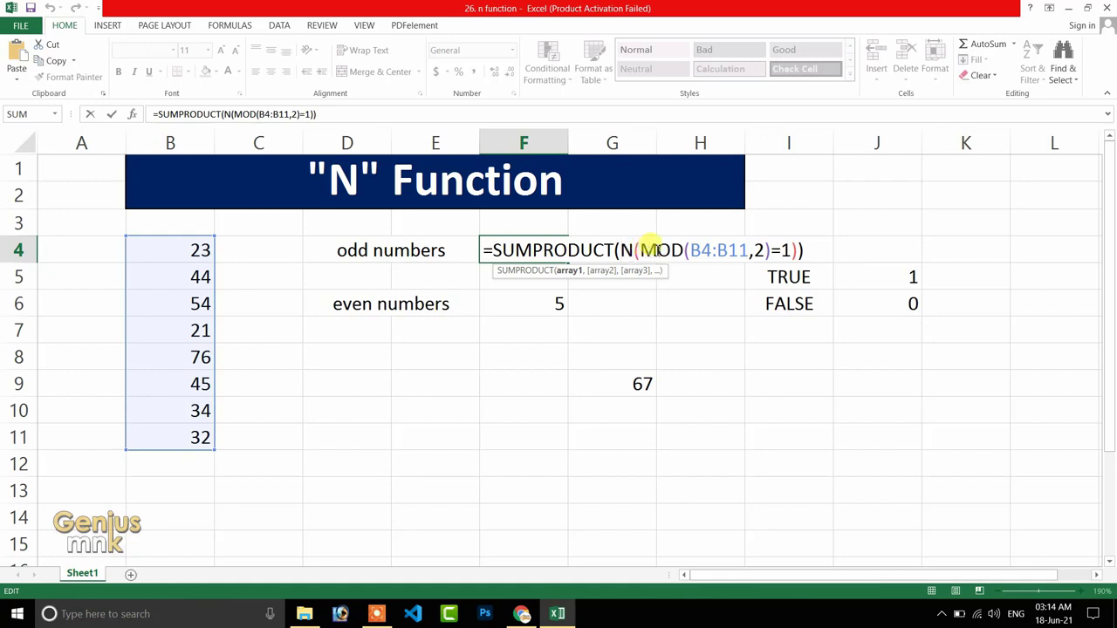
pyautogui.moveTo(641, 250); pyautogui.dragTo(772, 250)
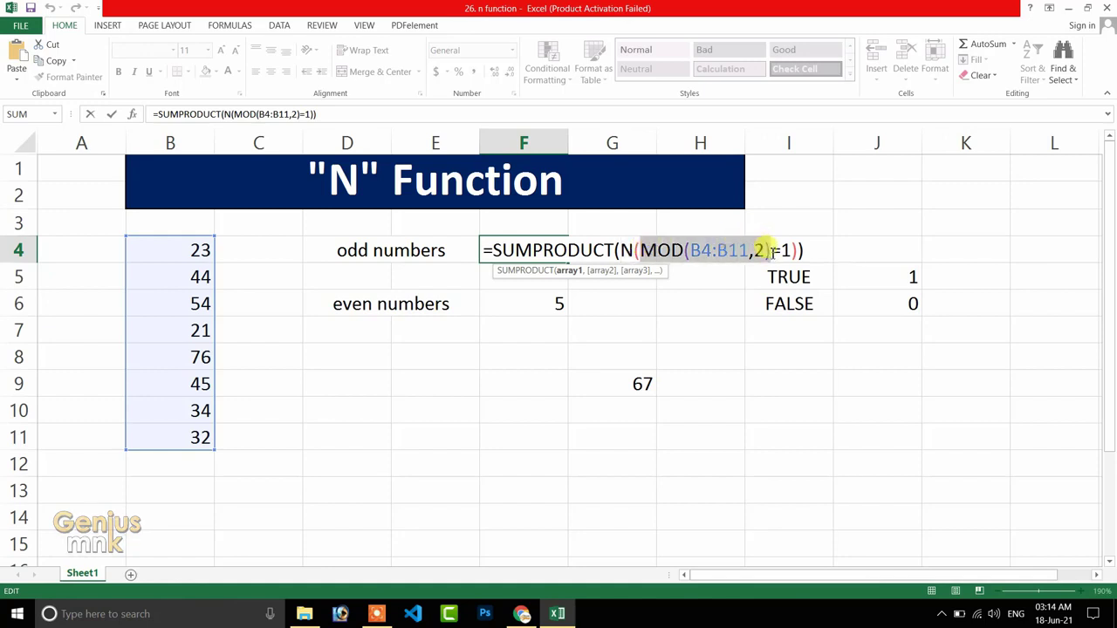
pyautogui.press('Return')
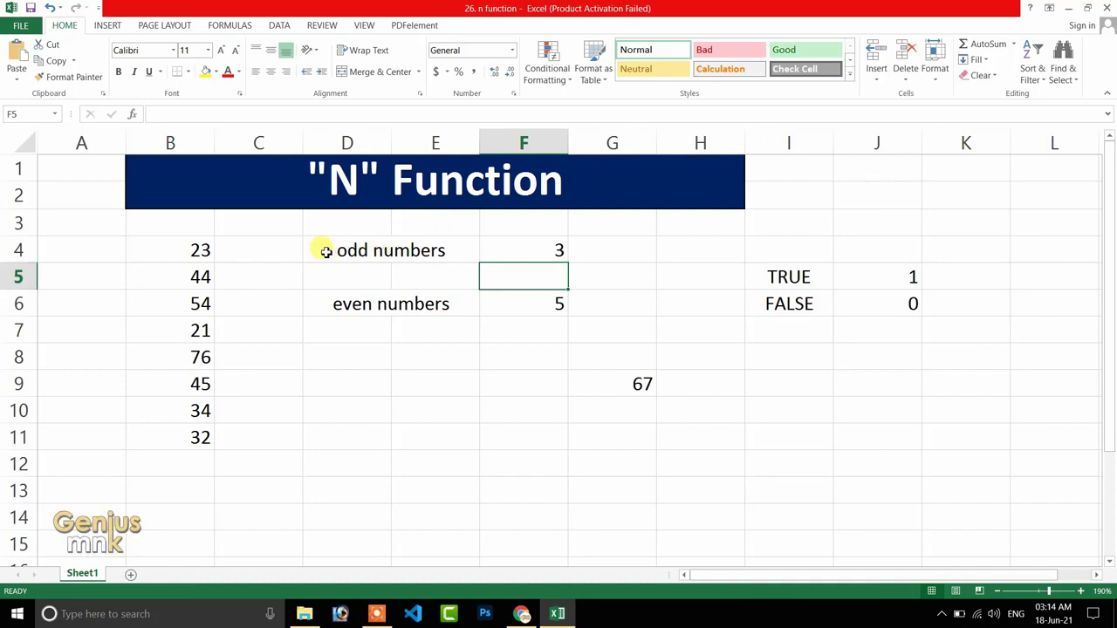
# Compare the numbers in B4:B11 with the even-number count in F6 and the odd-number count in F4.
pyautogui.click(196, 250)
pyautogui.moveTo(195, 250); pyautogui.dragTo(202, 434)
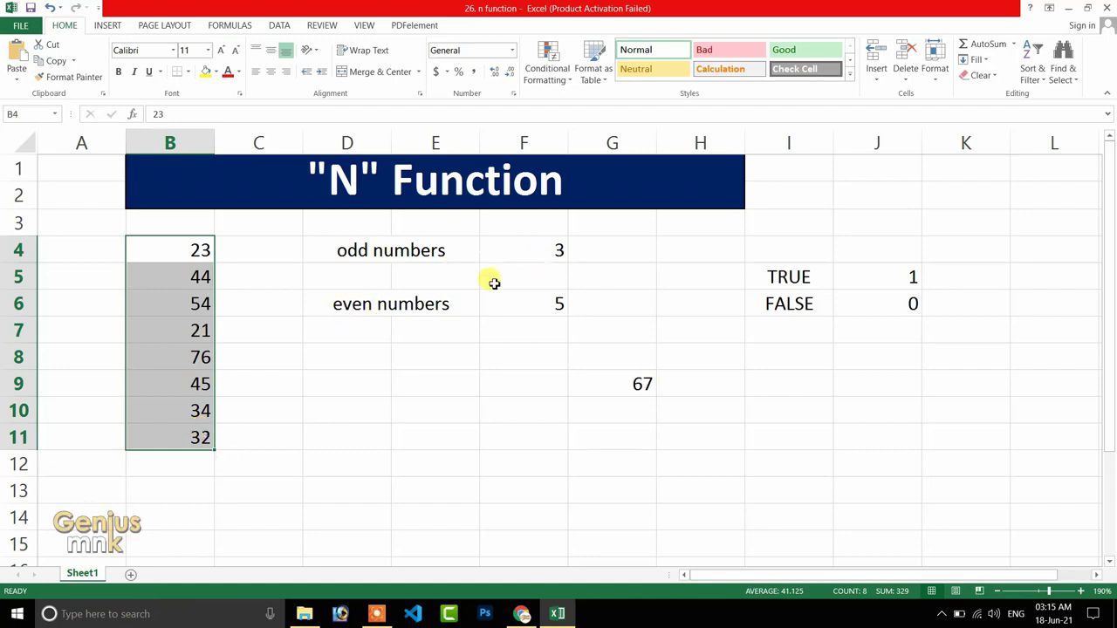
pyautogui.click(531, 310)
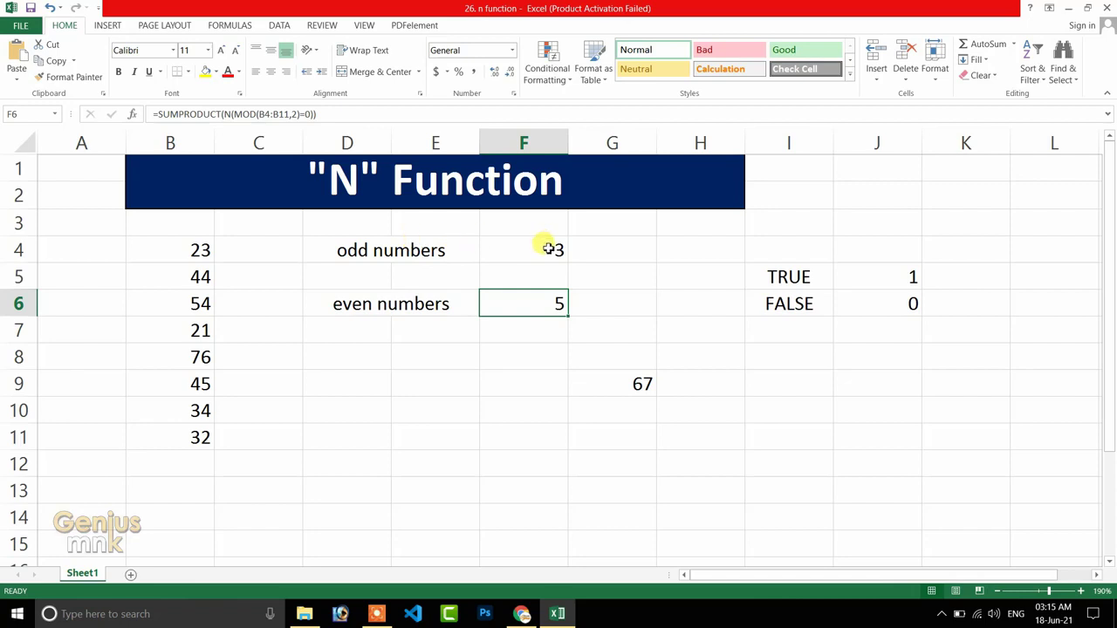
pyautogui.moveTo(184, 248); pyautogui.dragTo(204, 436)
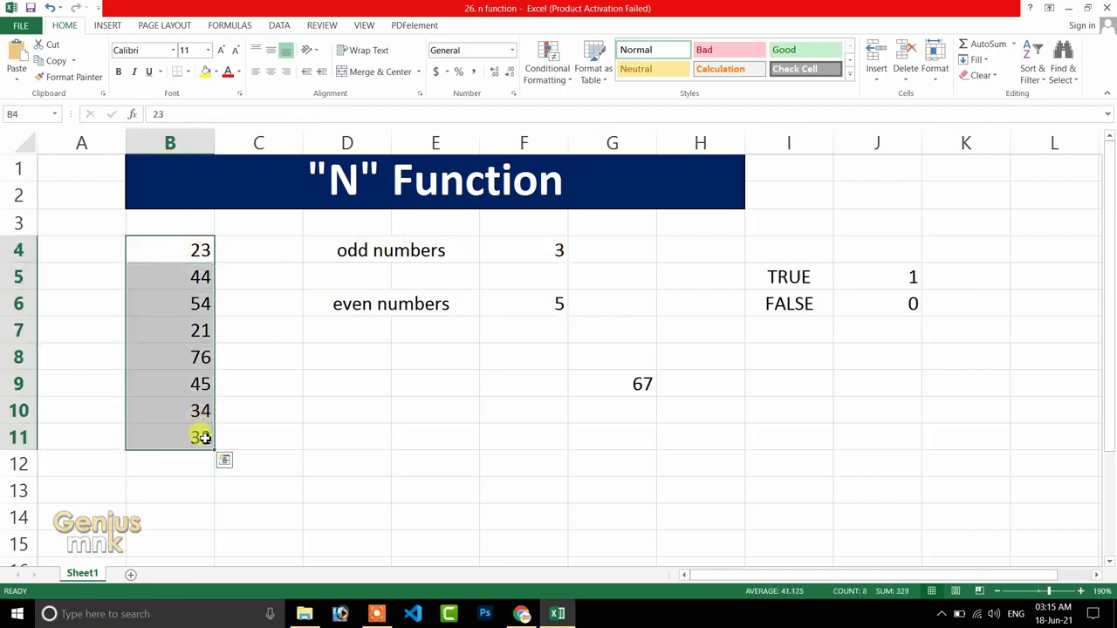
pyautogui.click(541, 251)
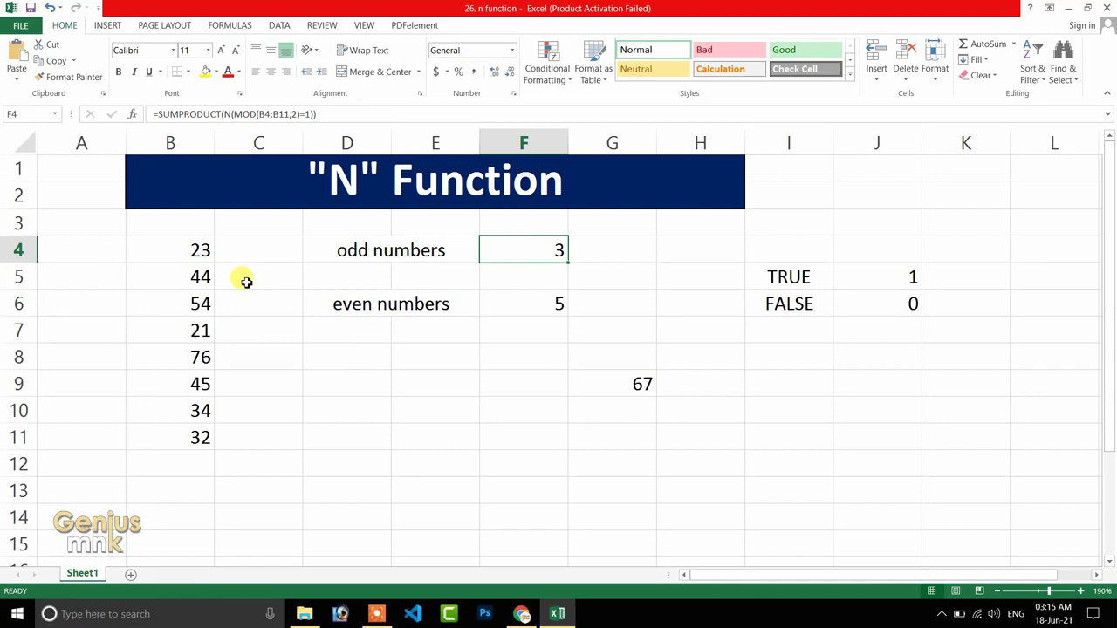
pyautogui.moveTo(184, 246); pyautogui.dragTo(216, 447)
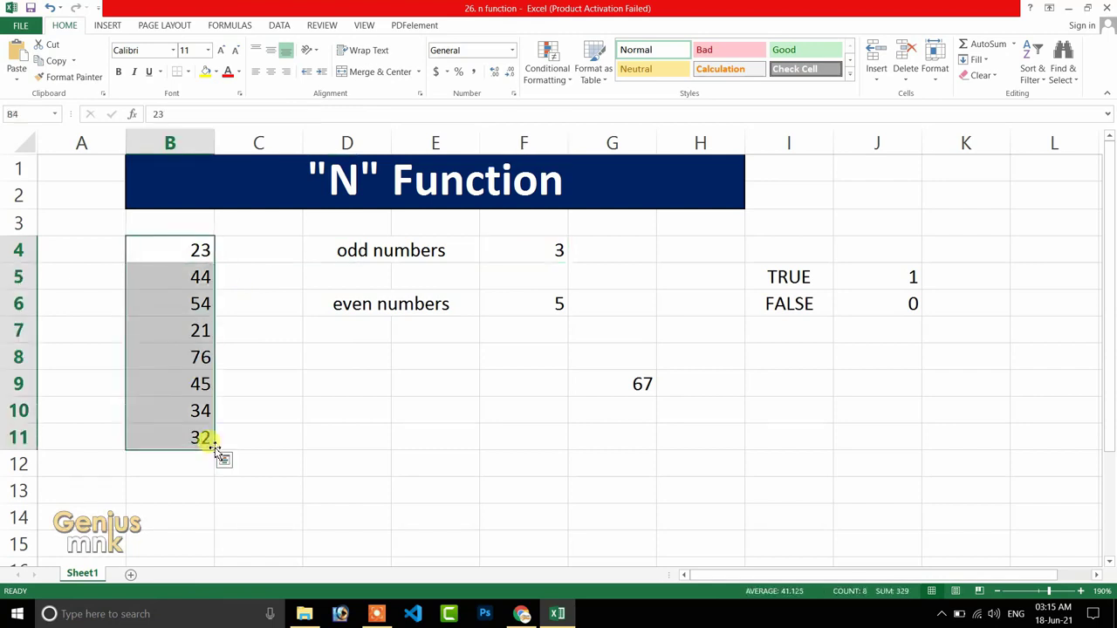
# Examine the SUMPRODUCT function and the MOD(B4:B11,2)=0 test inside N in the even-number formula in F6, keeping the formula unchanged.
pyautogui.doubleClick(541, 303)
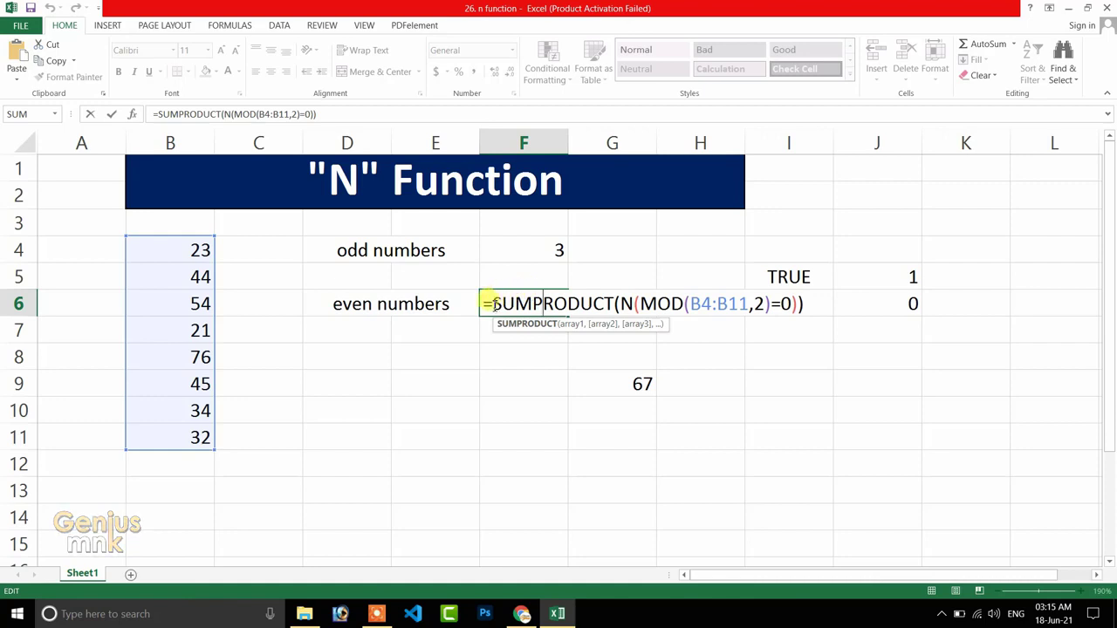
pyautogui.moveTo(493, 304); pyautogui.dragTo(616, 304)
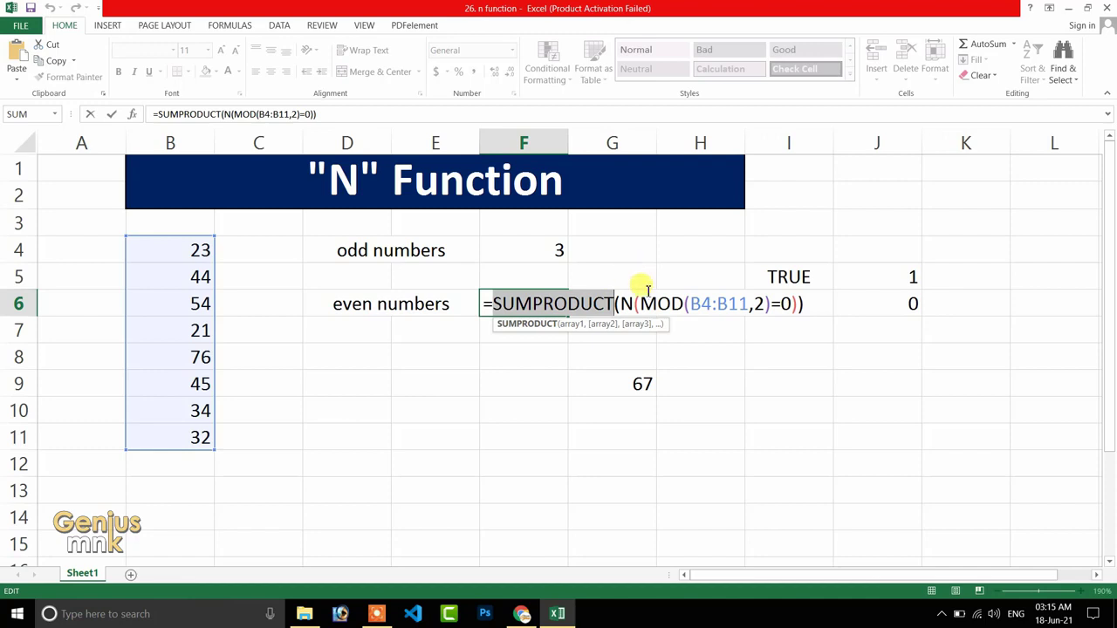
pyautogui.moveTo(637, 302); pyautogui.dragTo(751, 316)
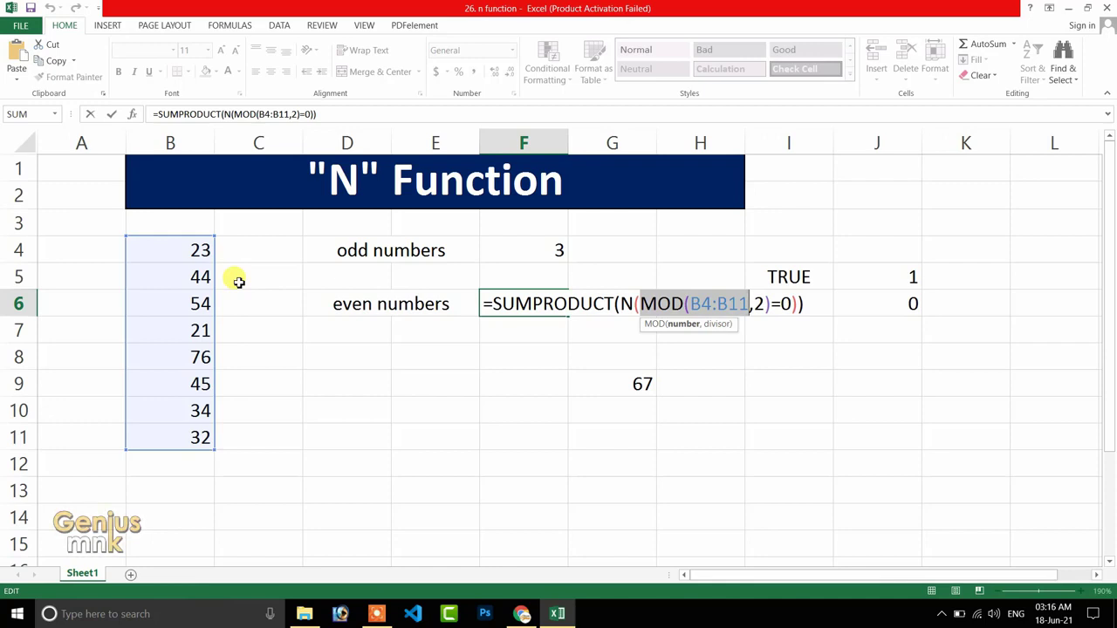
pyautogui.click(484, 304)
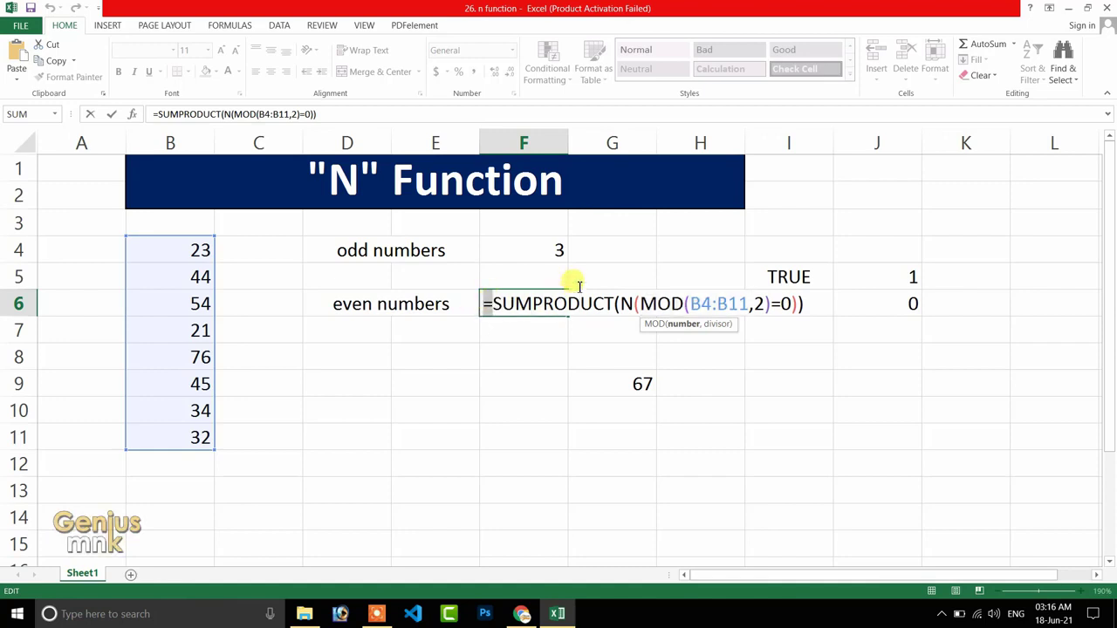
pyautogui.moveTo(579, 287); pyautogui.dragTo(680, 302)
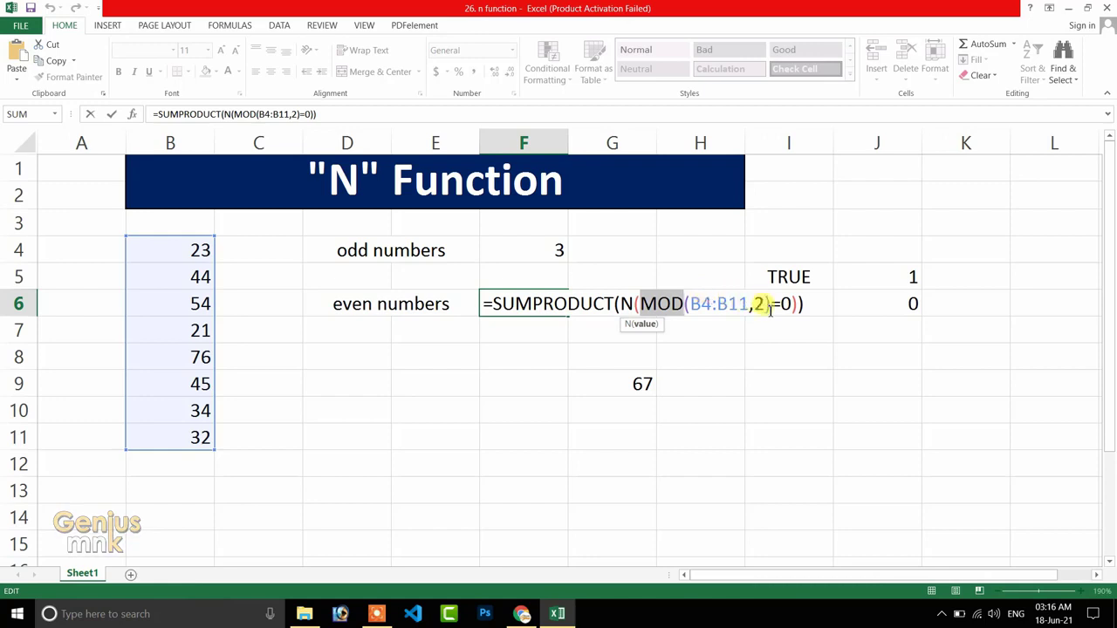
pyautogui.click(640, 304)
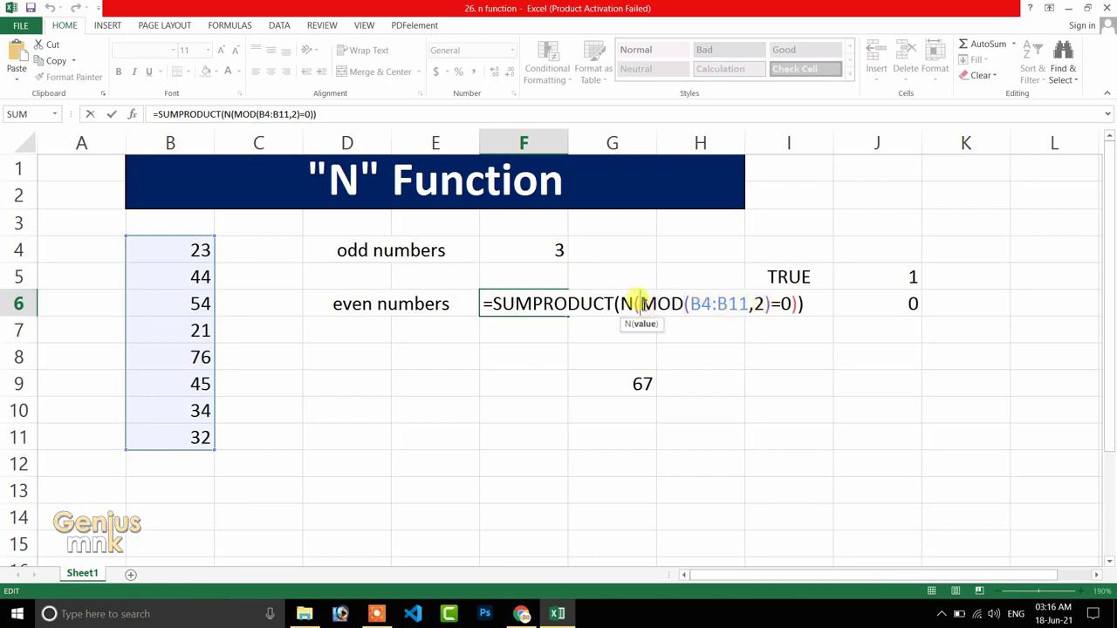
pyautogui.moveTo(639, 303); pyautogui.dragTo(790, 295)
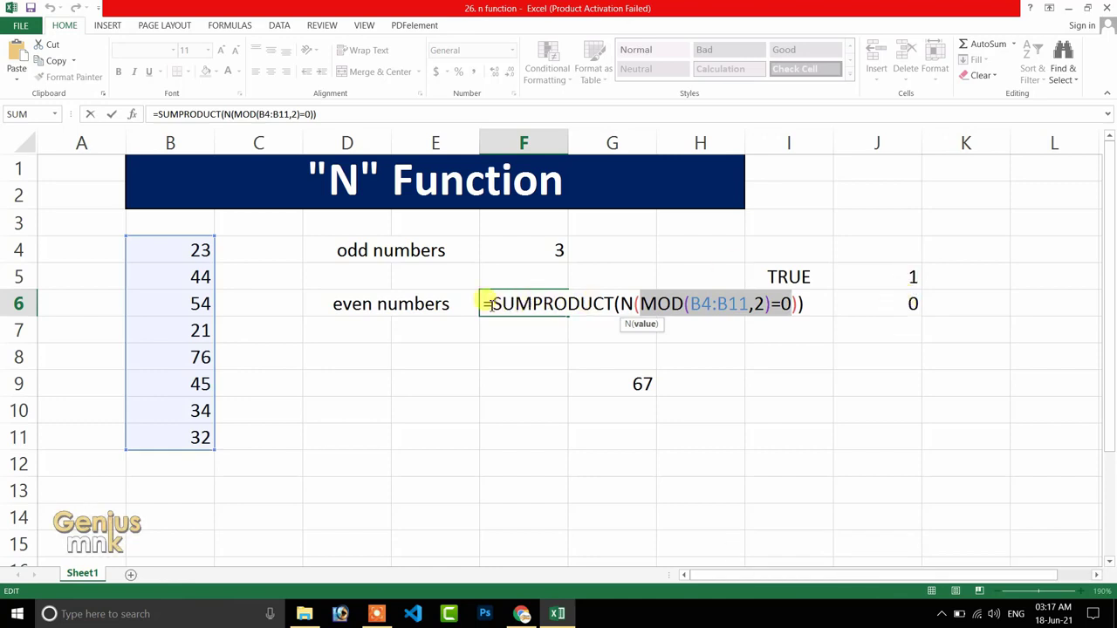
pyautogui.press('Return')
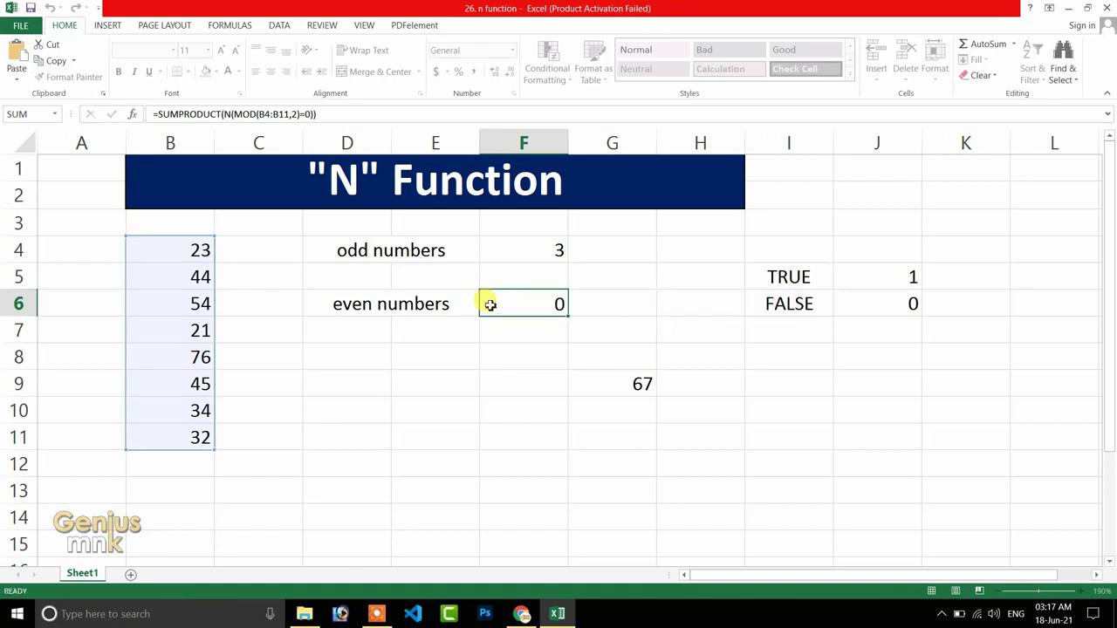